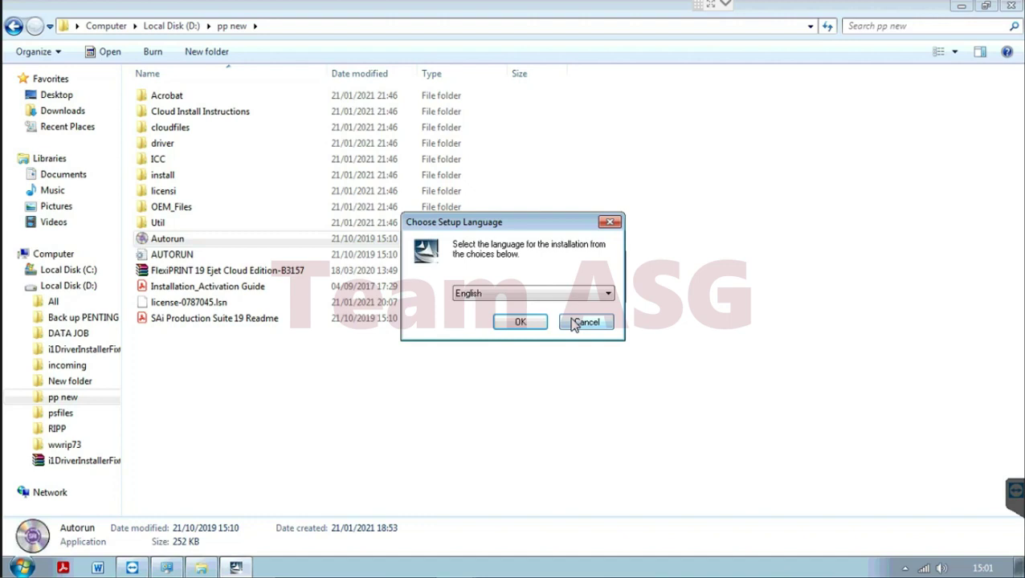
# Keep English as the installer's setup language and confirm it.
pyautogui.click(521, 322)
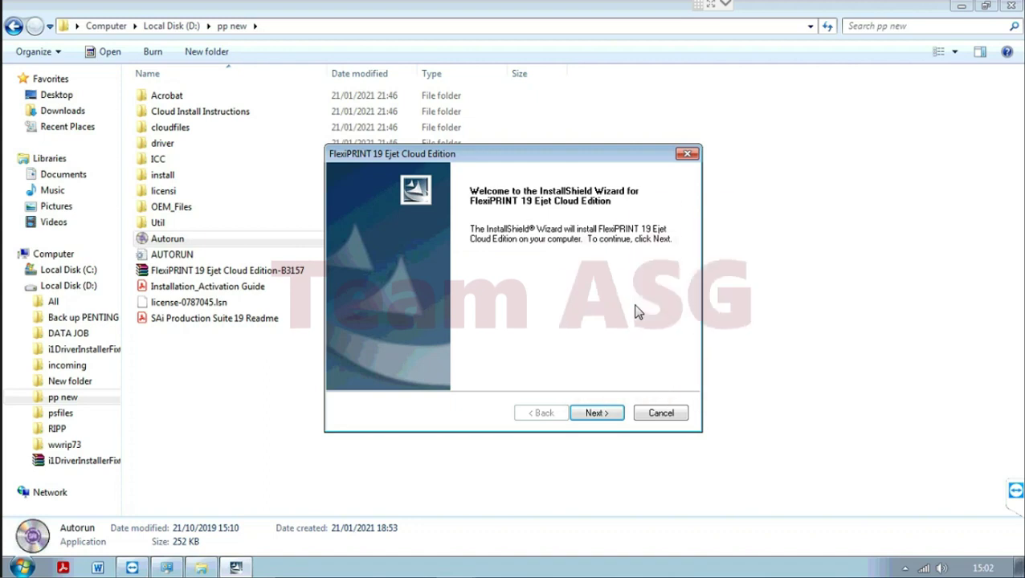
# Accept the license and keep the default destination, all three features and program folder.
pyautogui.click(604, 416)
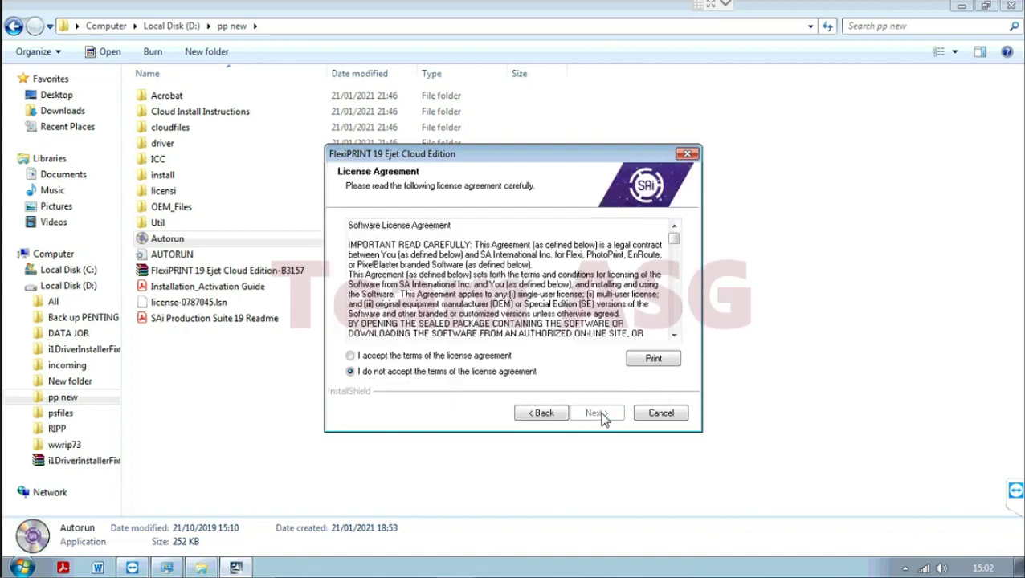
pyautogui.click(570, 359)
pyautogui.click(586, 413)
pyautogui.click(585, 413)
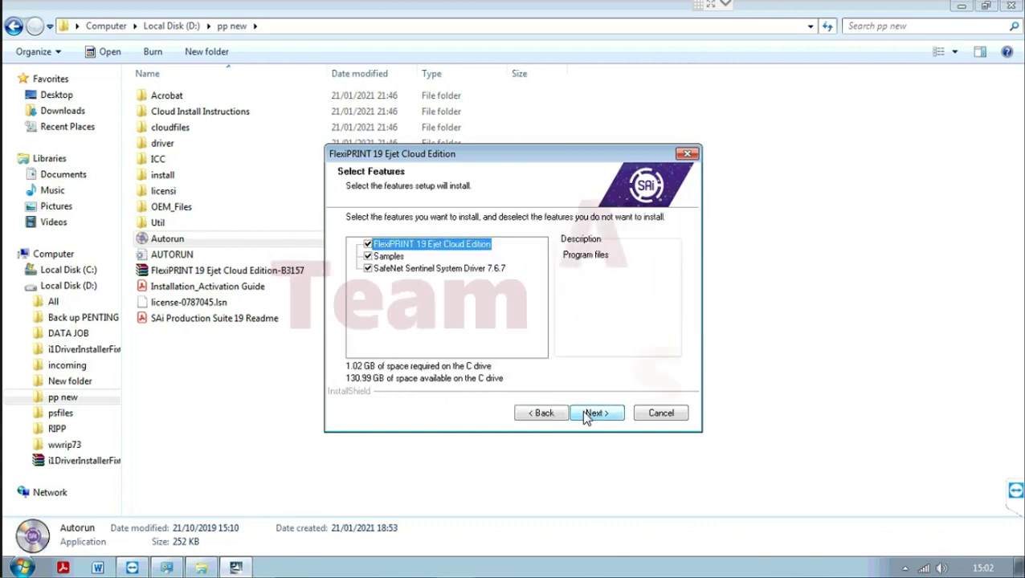
pyautogui.click(584, 413)
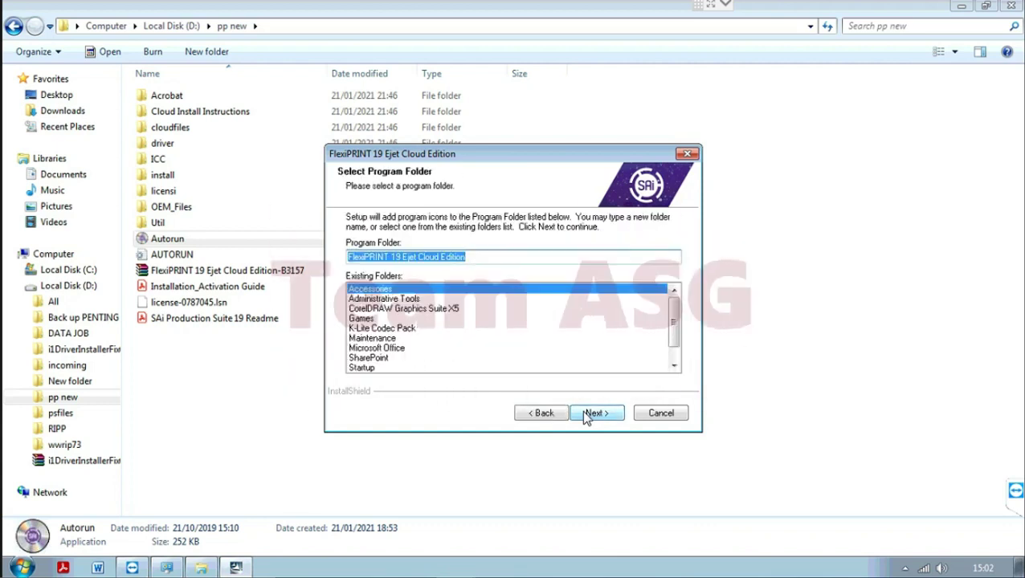
pyautogui.click(586, 413)
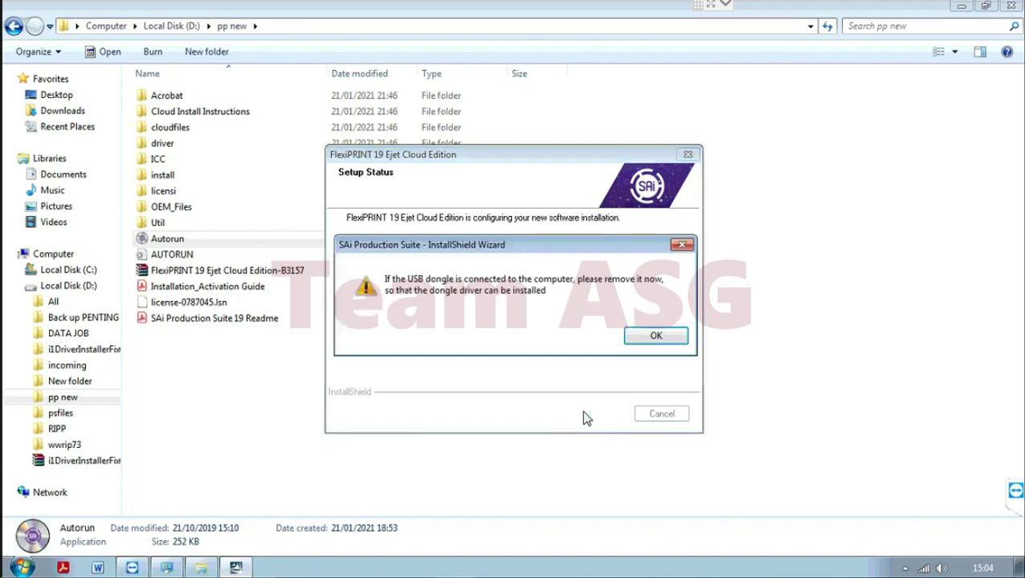
# Dismiss the USB dongle removal warning so installation continues.
pyautogui.click(653, 338)
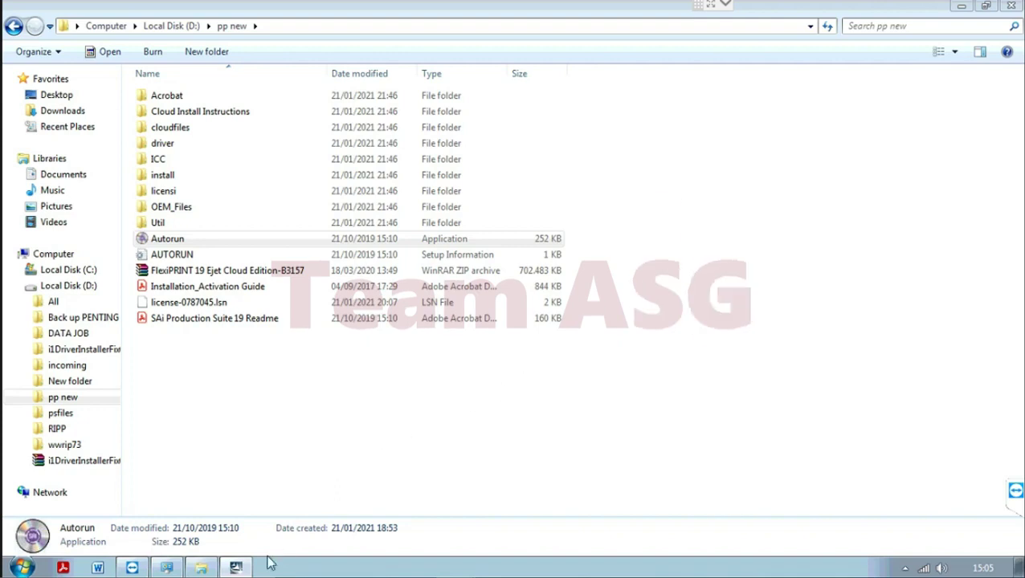
pyautogui.moveTo(249, 568)
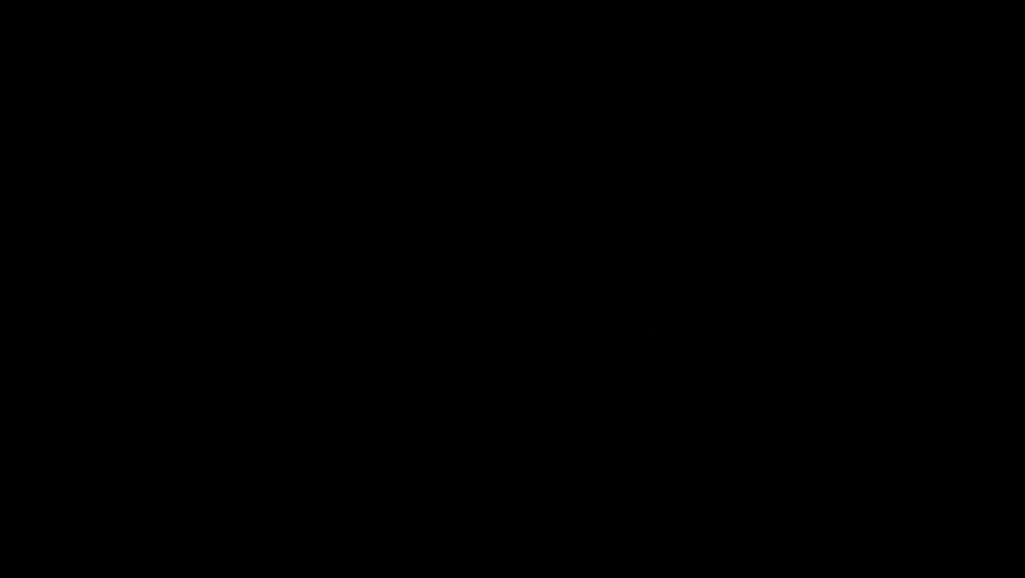
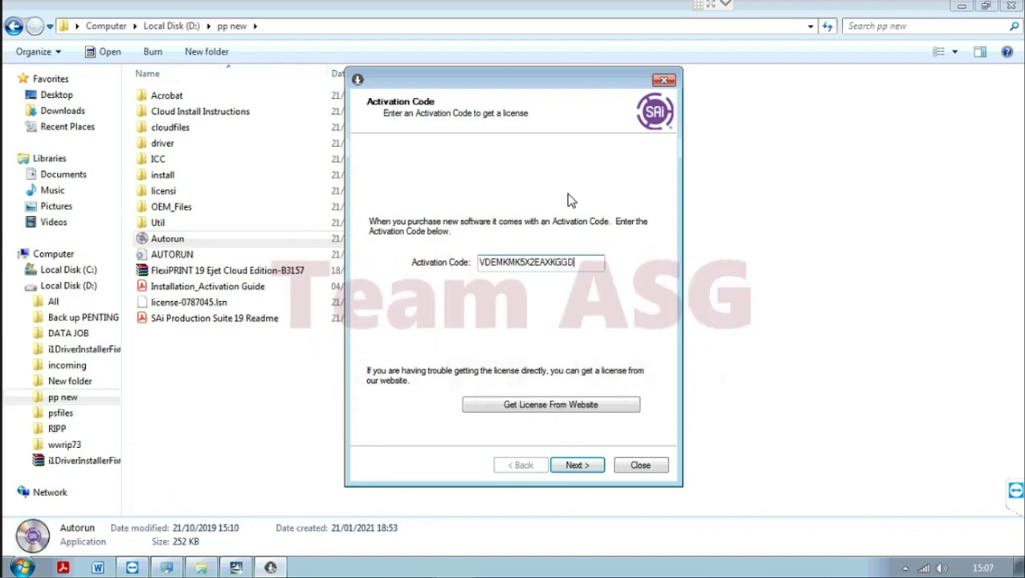
# Enter the activation code and submit it to license through the SAi Cloud.
pyautogui.press('Return')
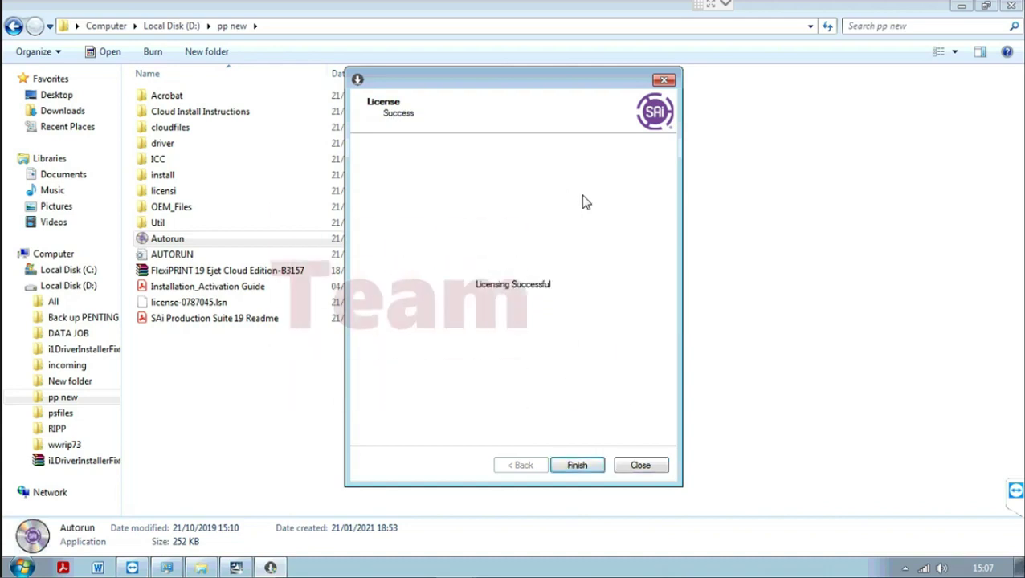
# Close activation, minimize Explorer, refresh the desktop, and move both FlexiPRINT shortcuts to the top.
pyautogui.click(573, 466)
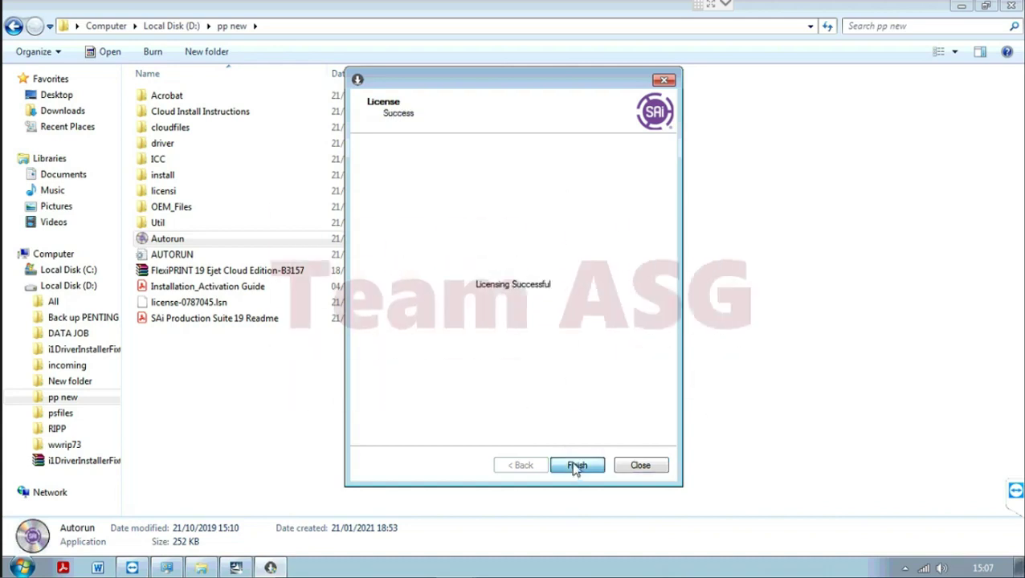
pyautogui.click(961, 7)
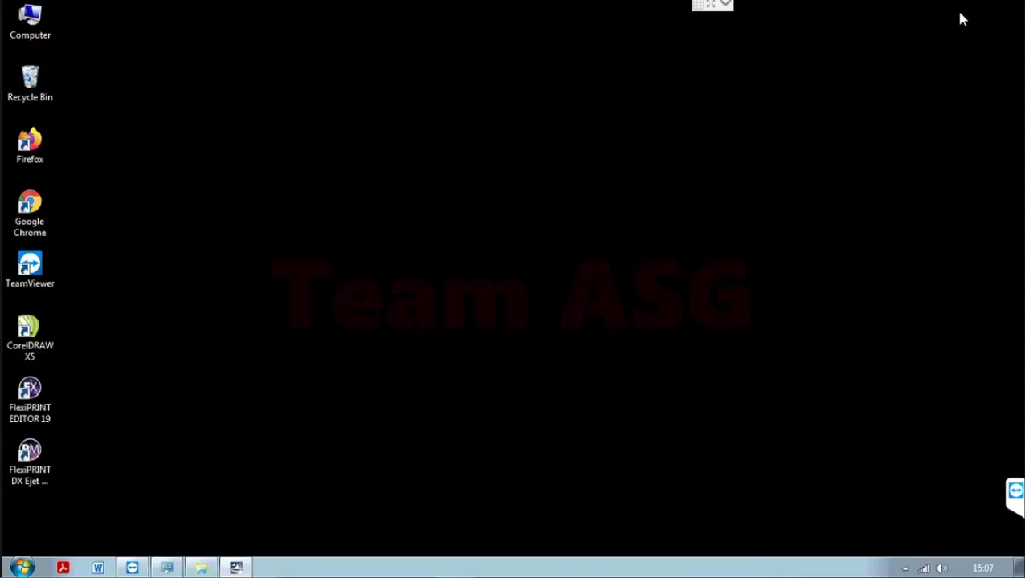
pyautogui.rightClick(465, 193)
pyautogui.click(490, 230)
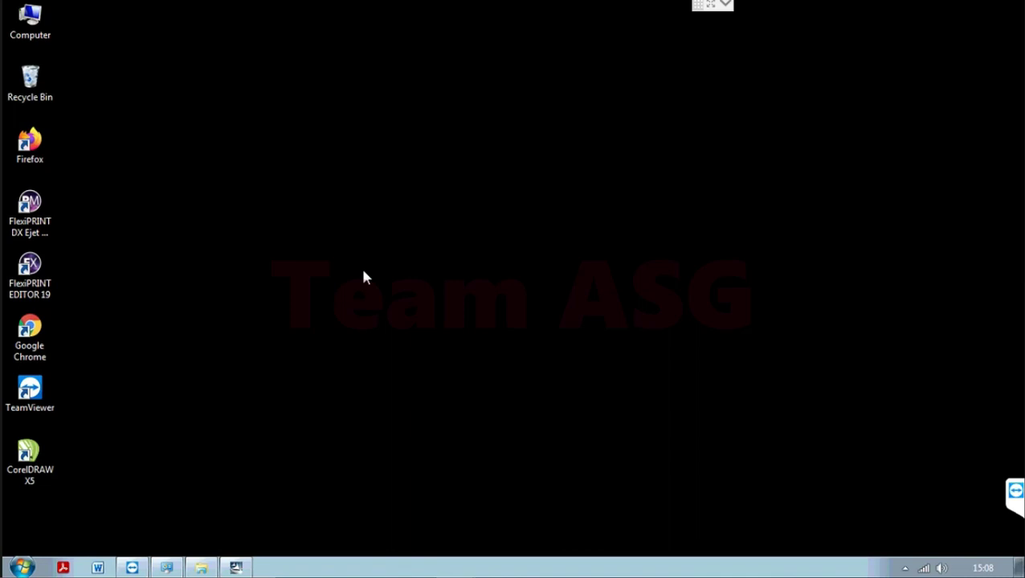
pyautogui.moveTo(117, 200); pyautogui.dragTo(207, 80)
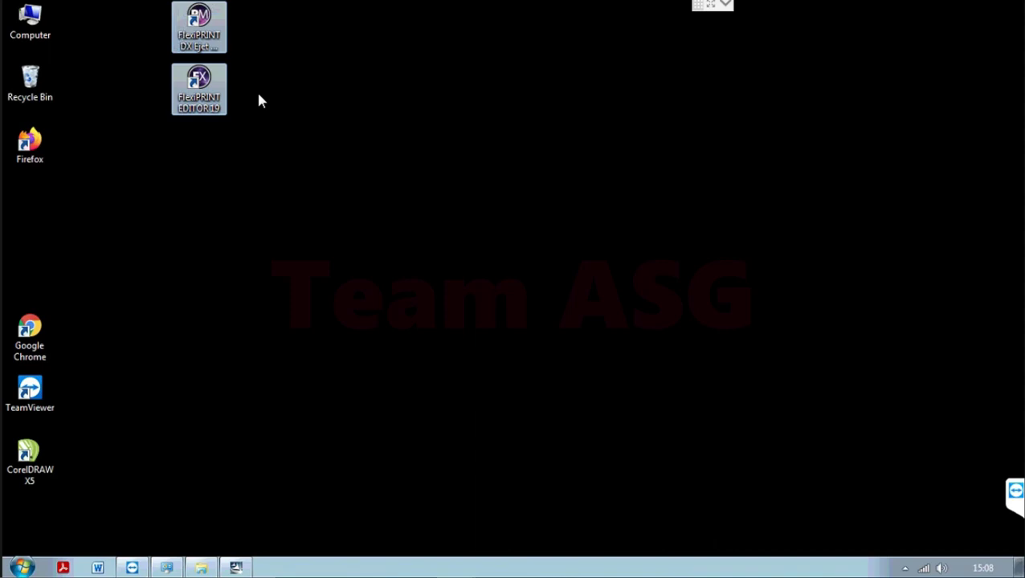
# Place FlexiPRINT EDITOR 19 left of DX Ejet, close the finished installer, restore pp new.
pyautogui.click(209, 101)
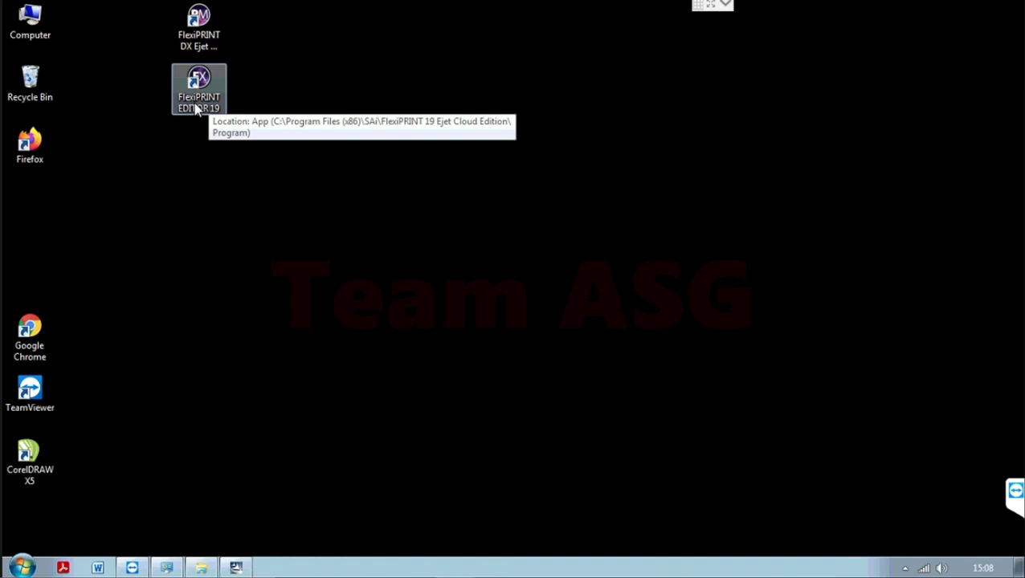
pyautogui.moveTo(194, 106); pyautogui.dragTo(132, 48)
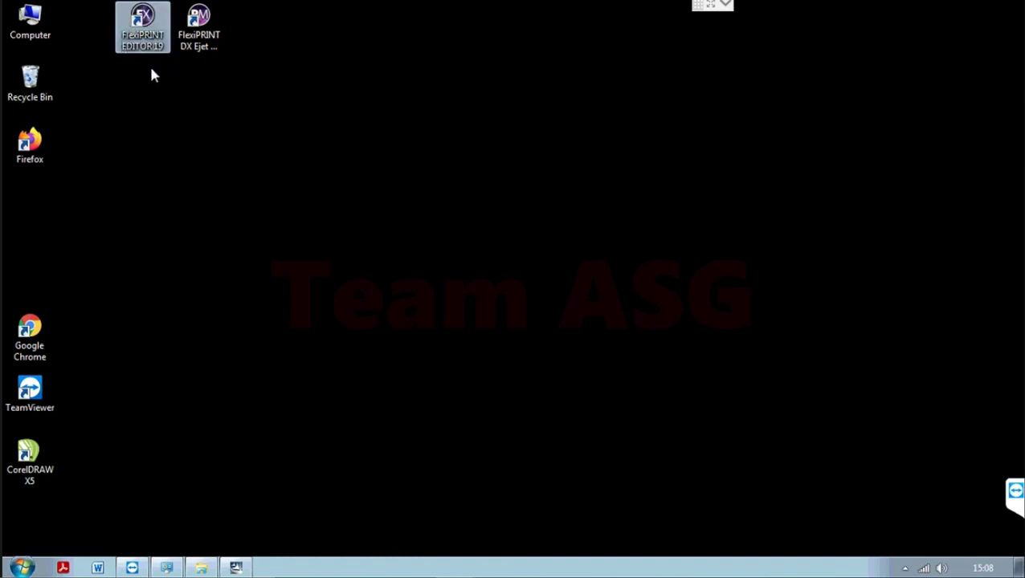
pyautogui.click(195, 90)
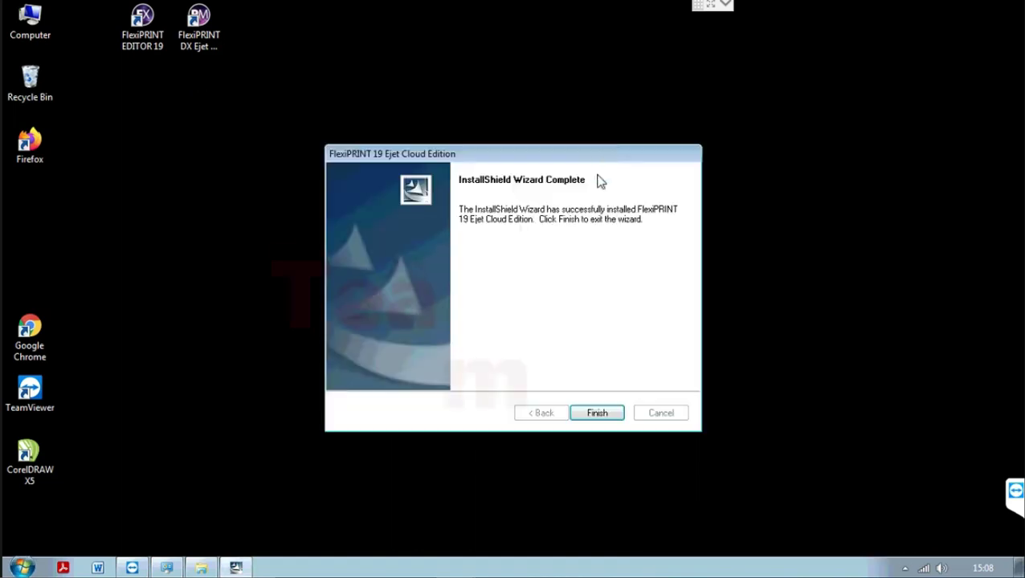
pyautogui.click(599, 412)
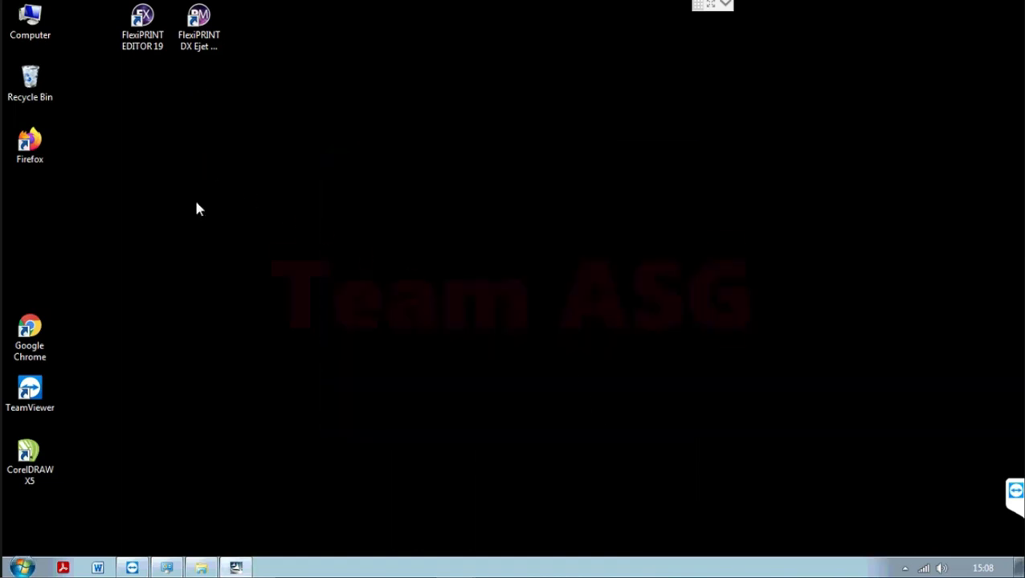
pyautogui.click(201, 567)
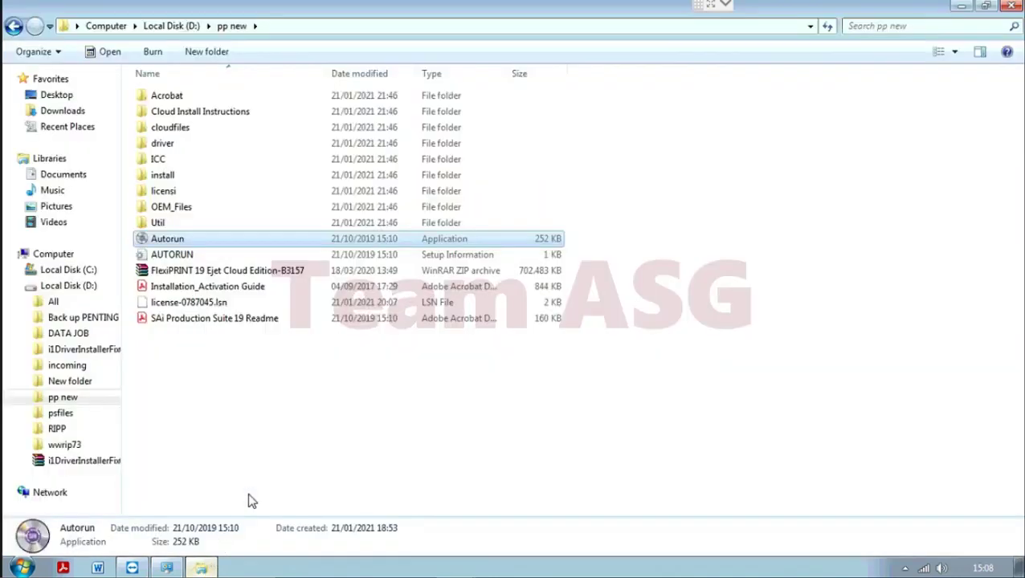
# Copy EP_DX5_SY.dll from the driver folder.
pyautogui.doubleClick(231, 144)
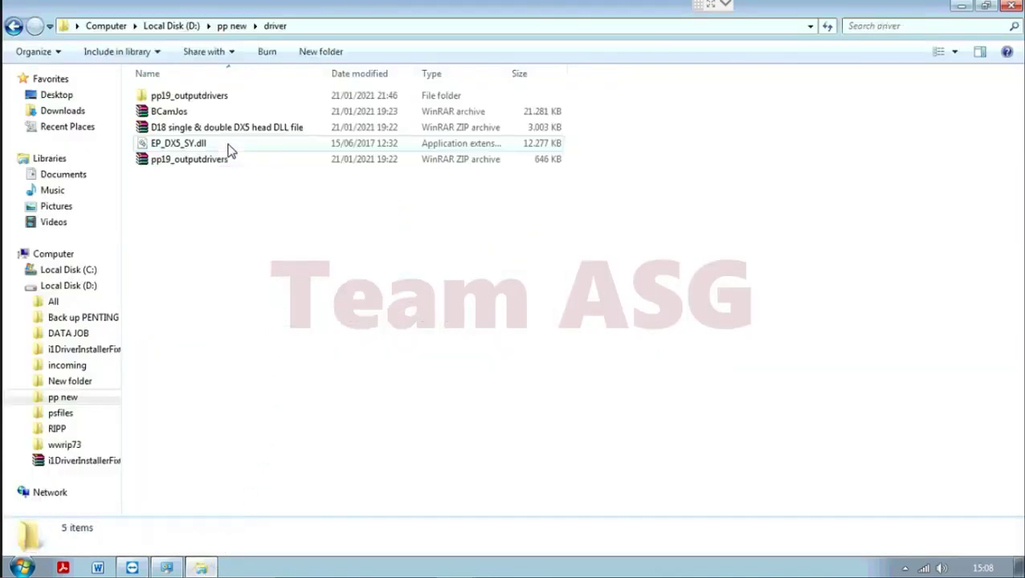
pyautogui.rightClick(251, 144)
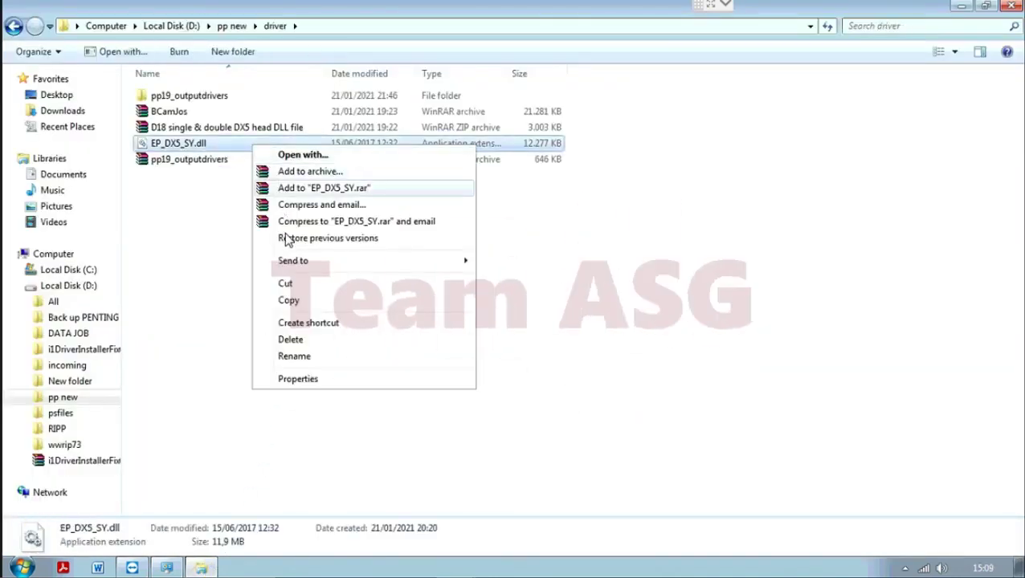
pyautogui.click(291, 301)
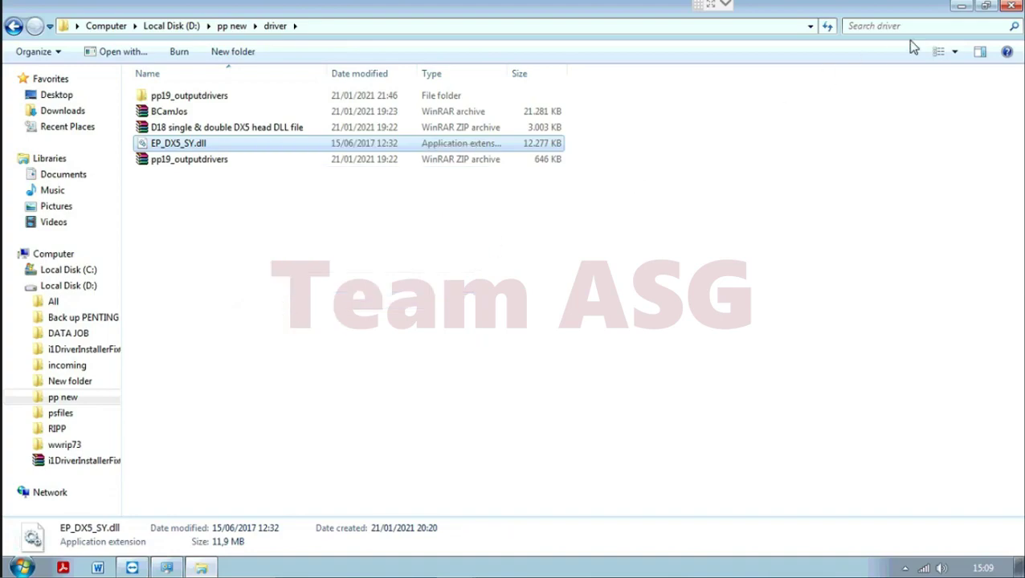
pyautogui.click(960, 6)
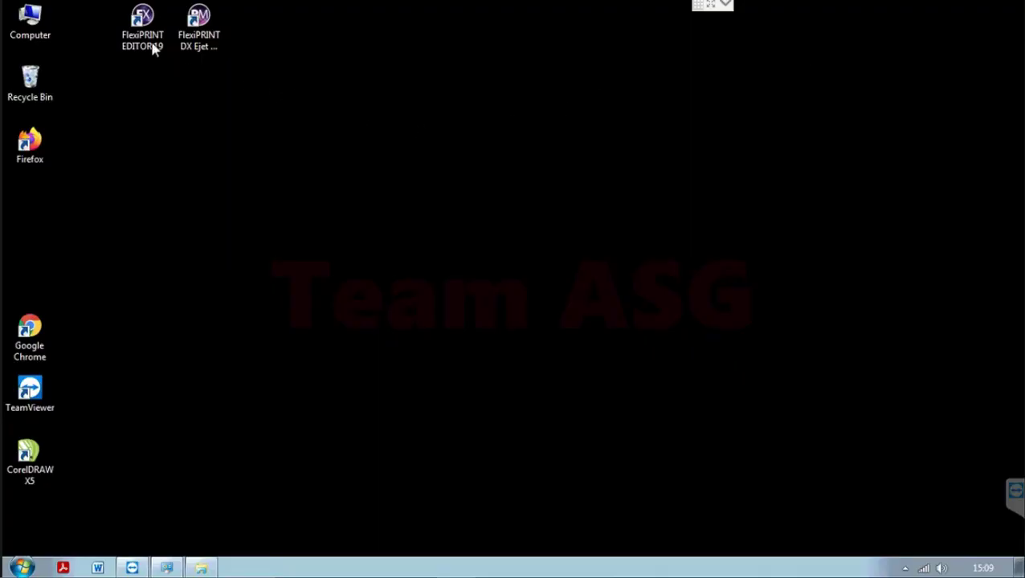
# Paste the DLL into the FlexiPRINT DX Program folder with admin permission, then close it.
pyautogui.rightClick(198, 37)
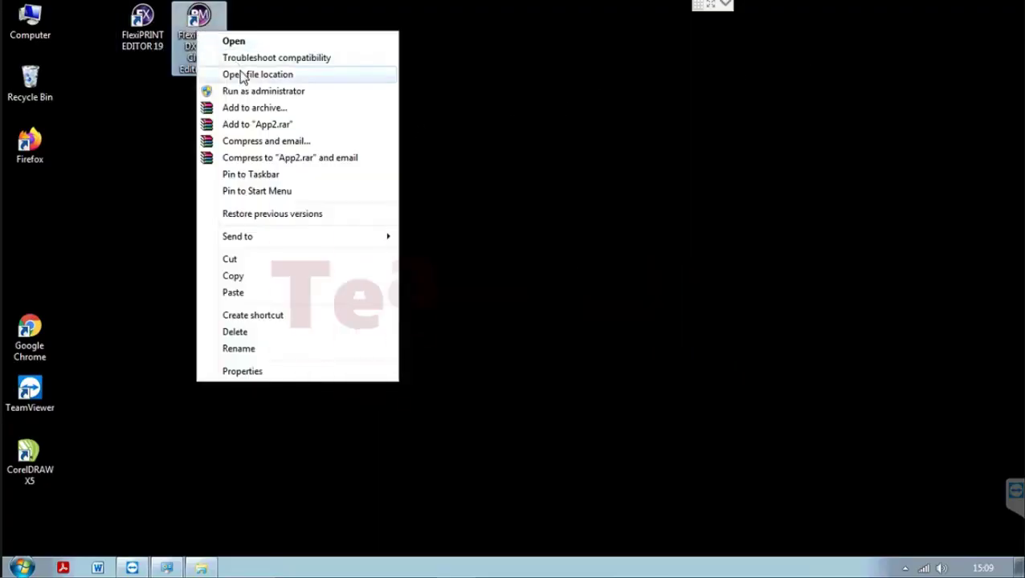
pyautogui.click(238, 75)
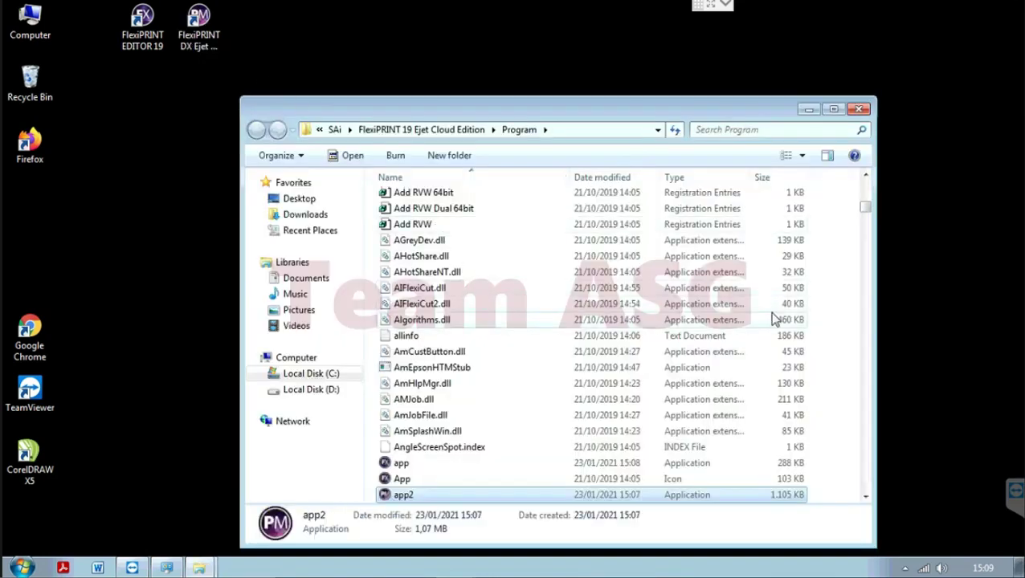
pyautogui.rightClick(832, 270)
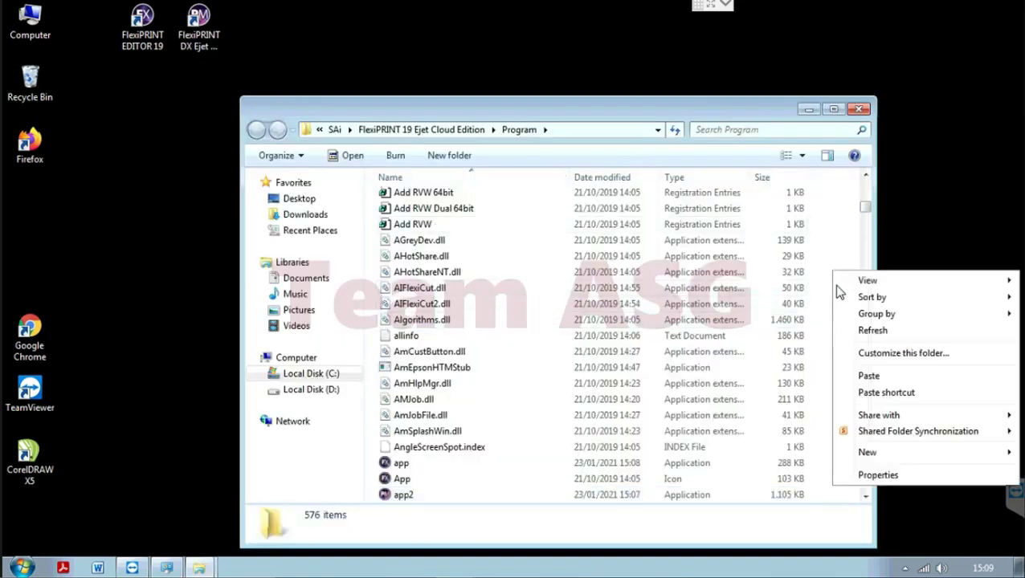
pyautogui.click(866, 376)
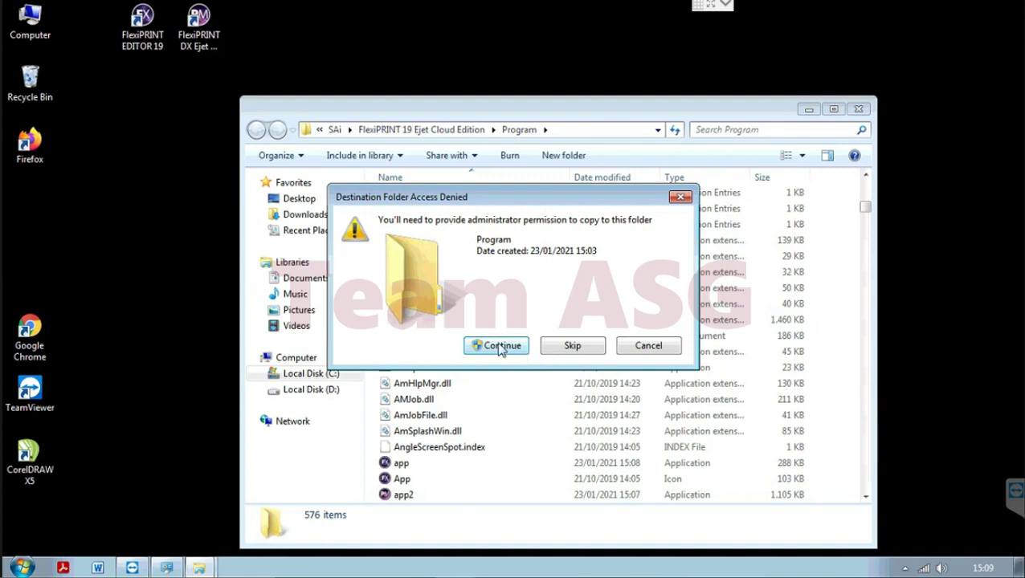
pyautogui.click(494, 345)
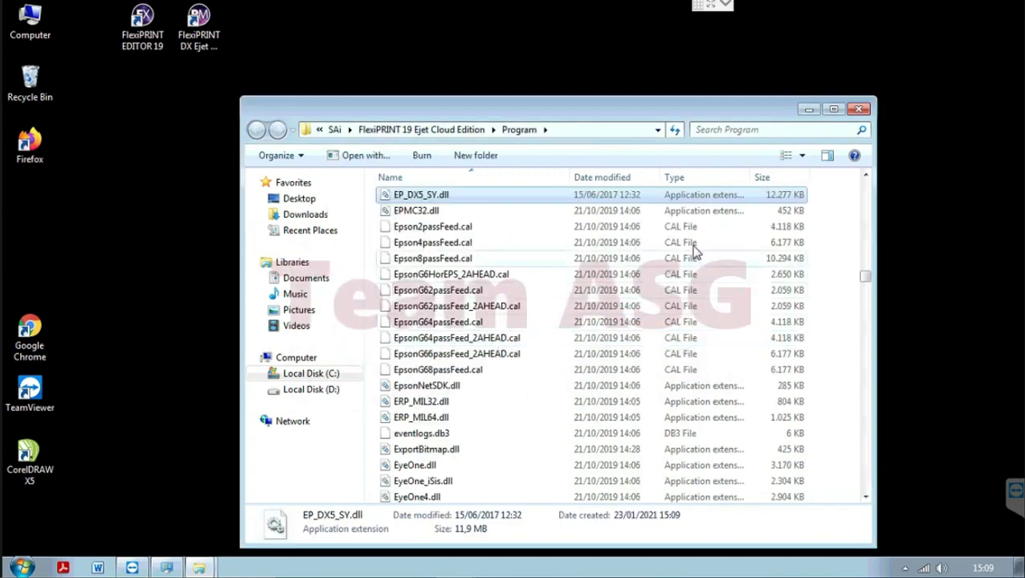
pyautogui.click(809, 109)
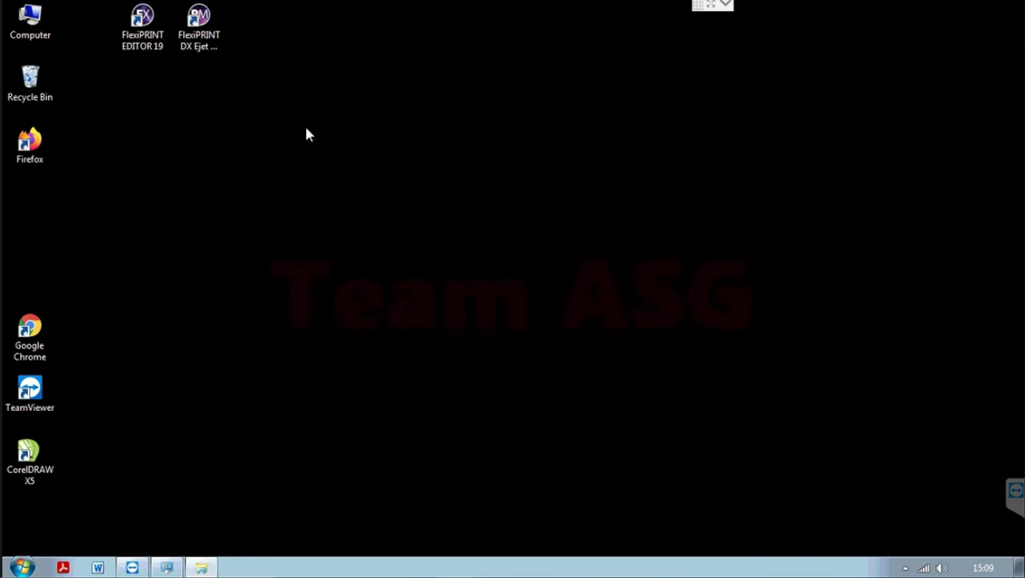
# Launch FlexiPRINT DX Ejet and choose the Ejet_EP_DX5_SY model in Add Setup.
pyautogui.click(193, 44)
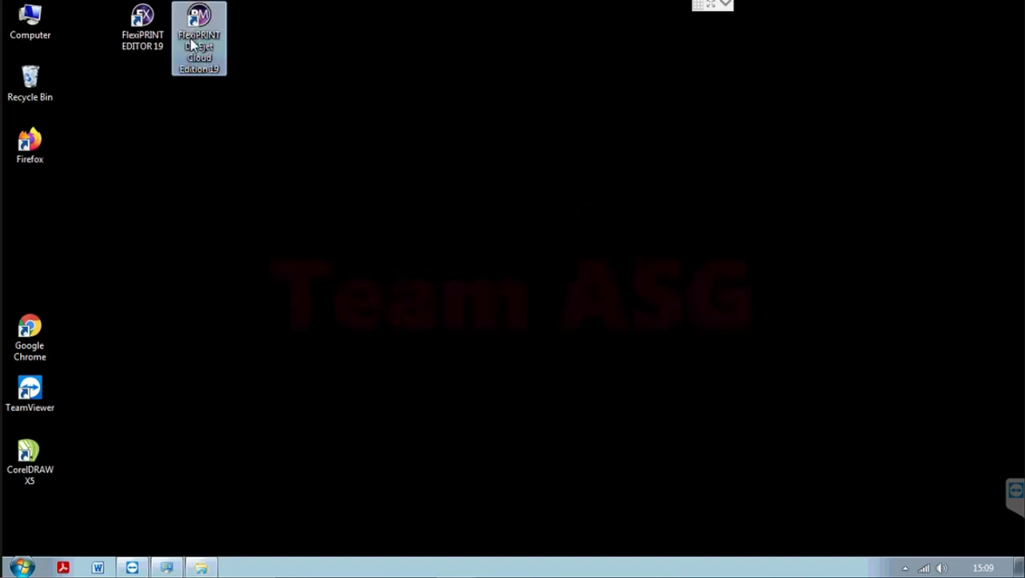
pyautogui.doubleClick(193, 44)
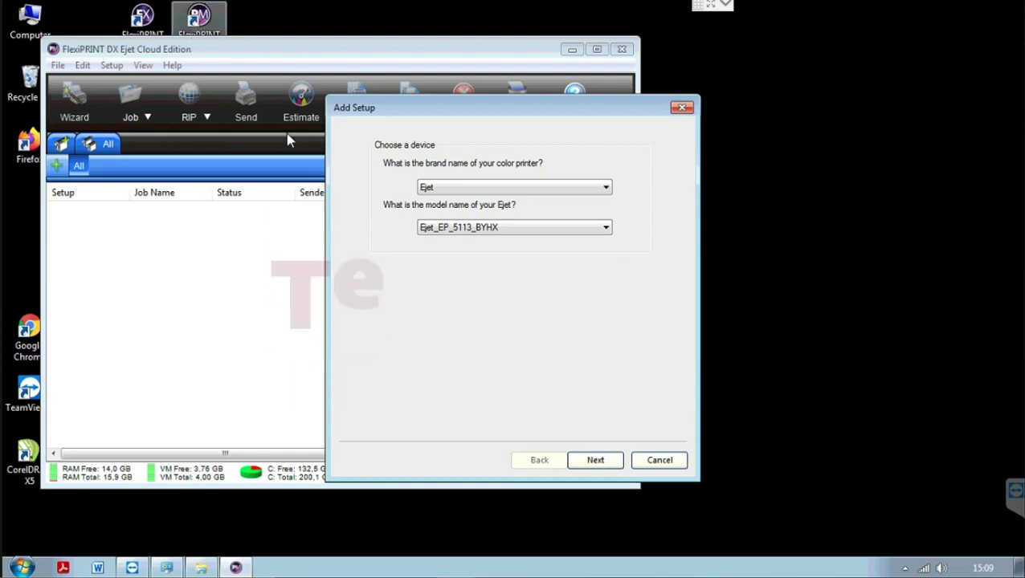
pyautogui.click(529, 228)
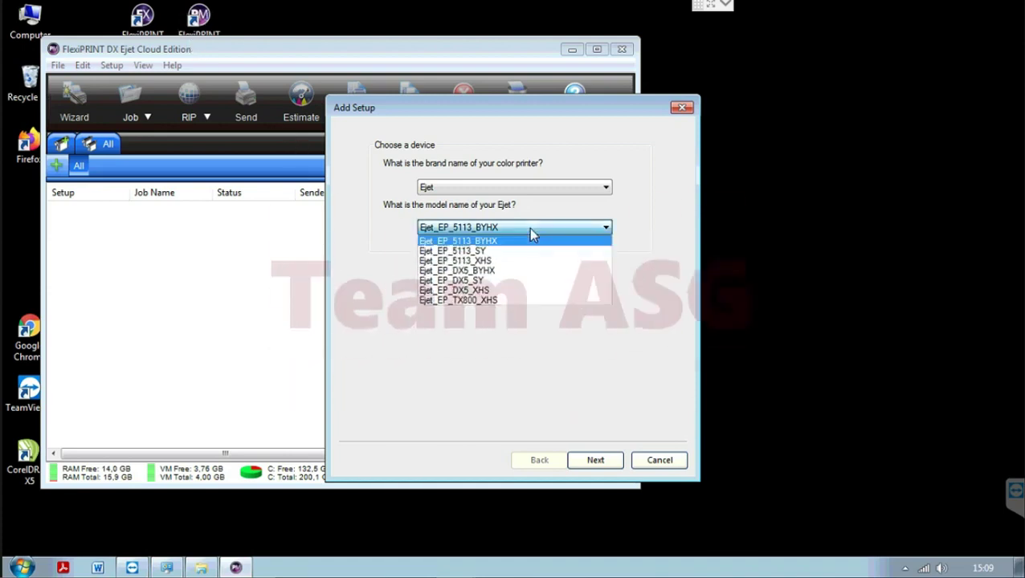
pyautogui.click(498, 280)
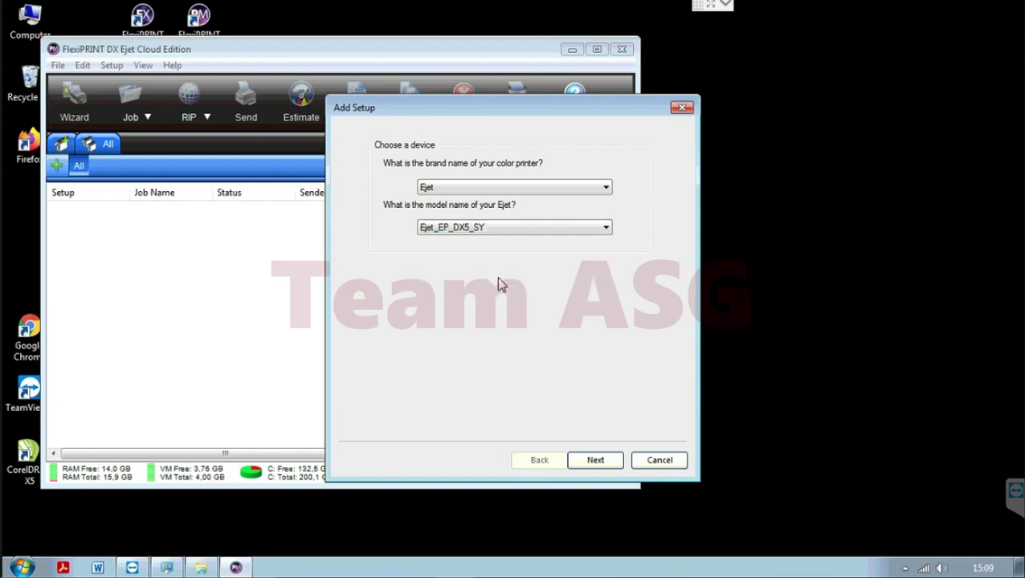
pyautogui.click(606, 466)
pyautogui.click(604, 464)
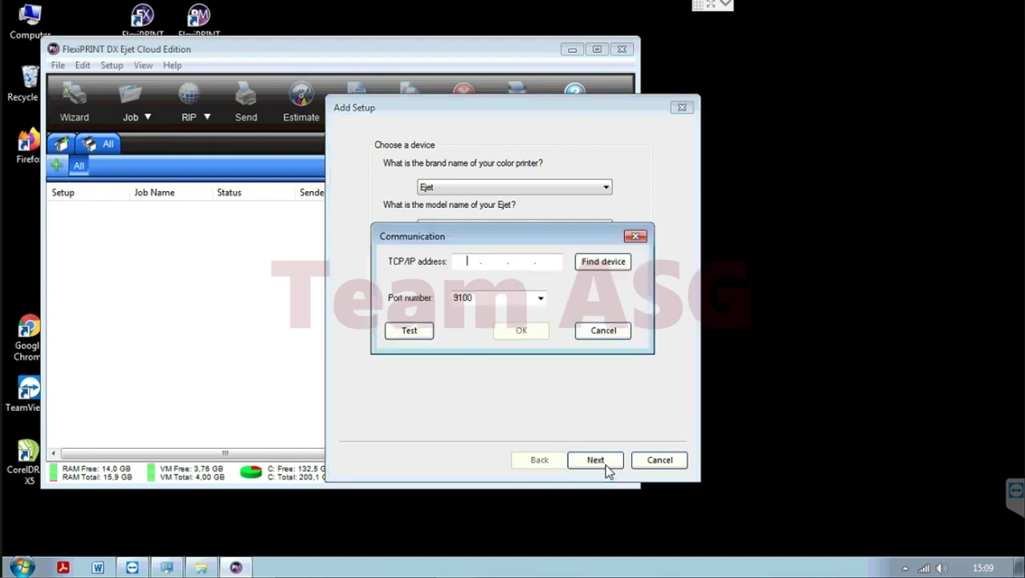
# Skip TCP/IP settings, install the desktop driver, connect via PRINT, and finish the setup.
pyautogui.click(603, 332)
pyautogui.click(574, 243)
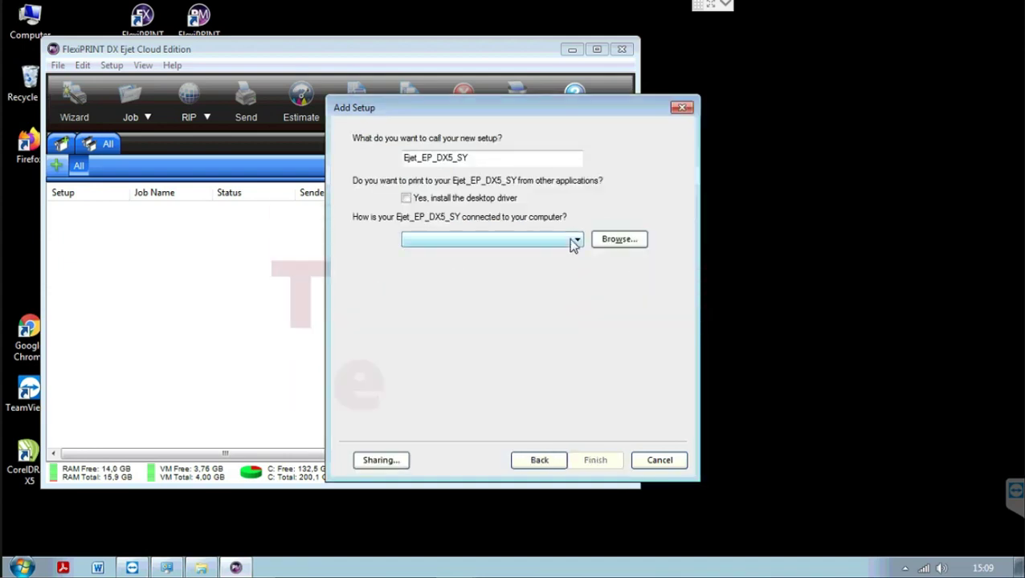
pyautogui.click(514, 272)
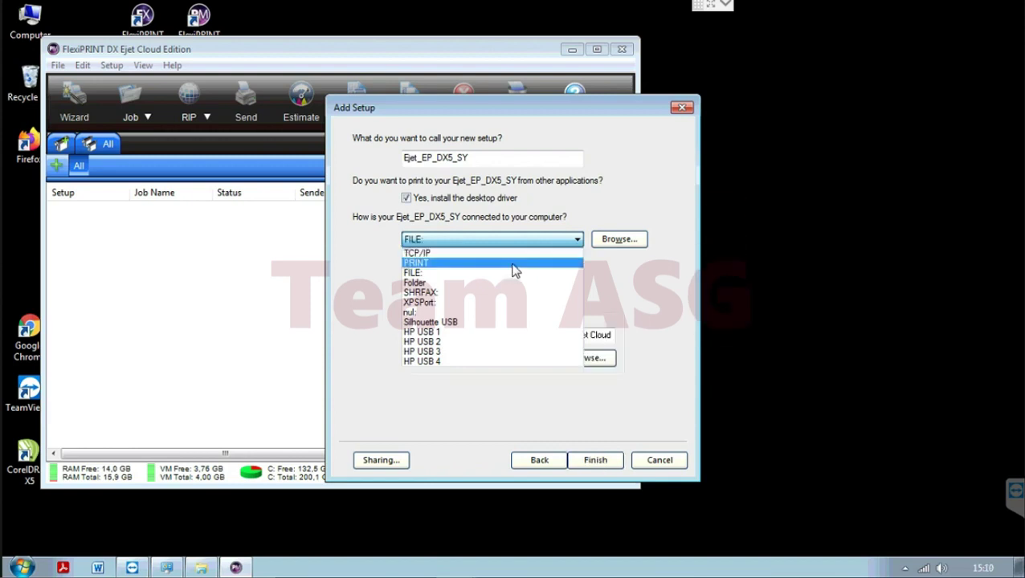
pyautogui.click(513, 263)
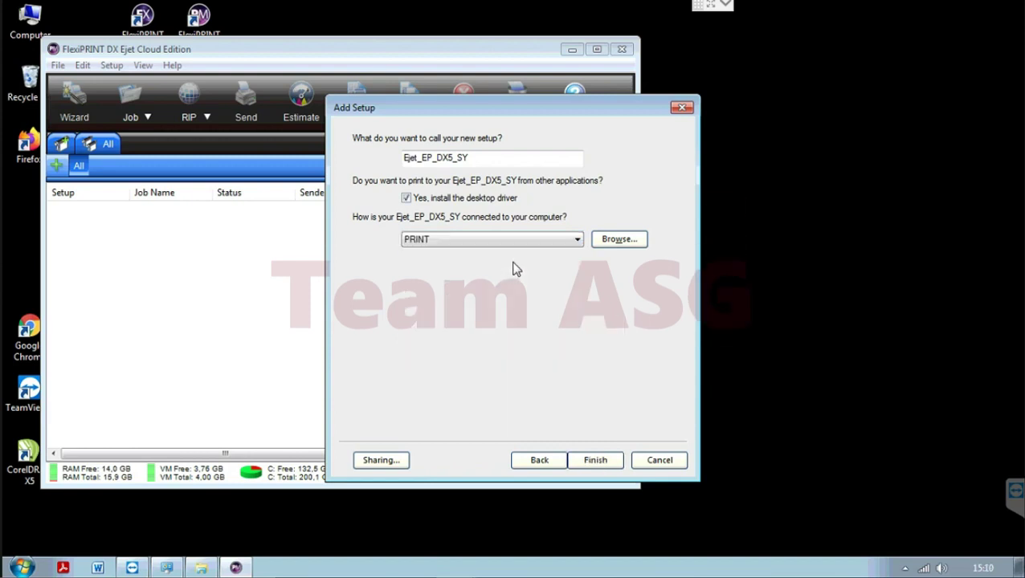
pyautogui.click(595, 464)
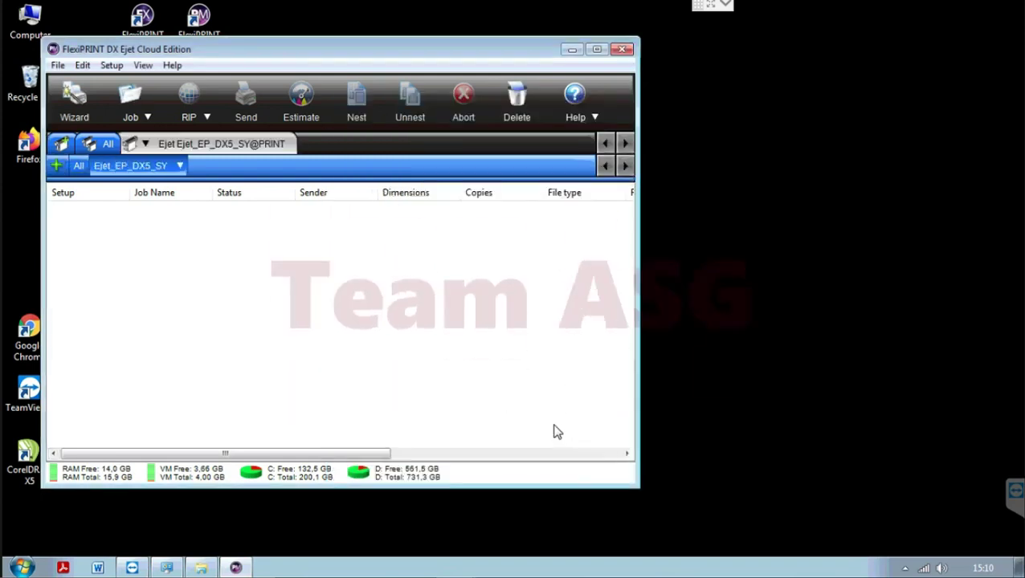
# Maximize the FlexiPRINT window and close Edit > Preferences without changes.
pyautogui.click(597, 52)
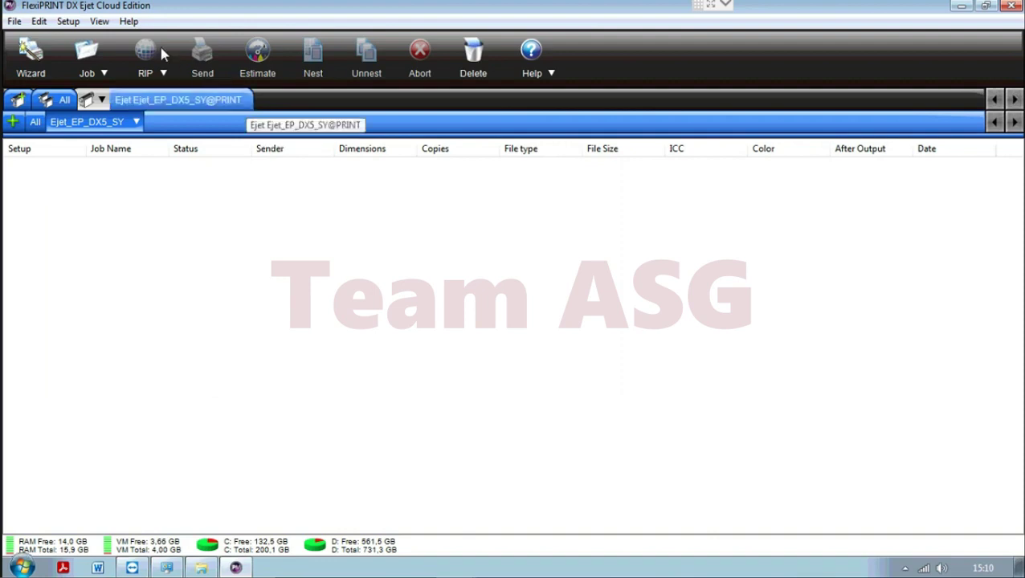
pyautogui.click(129, 22)
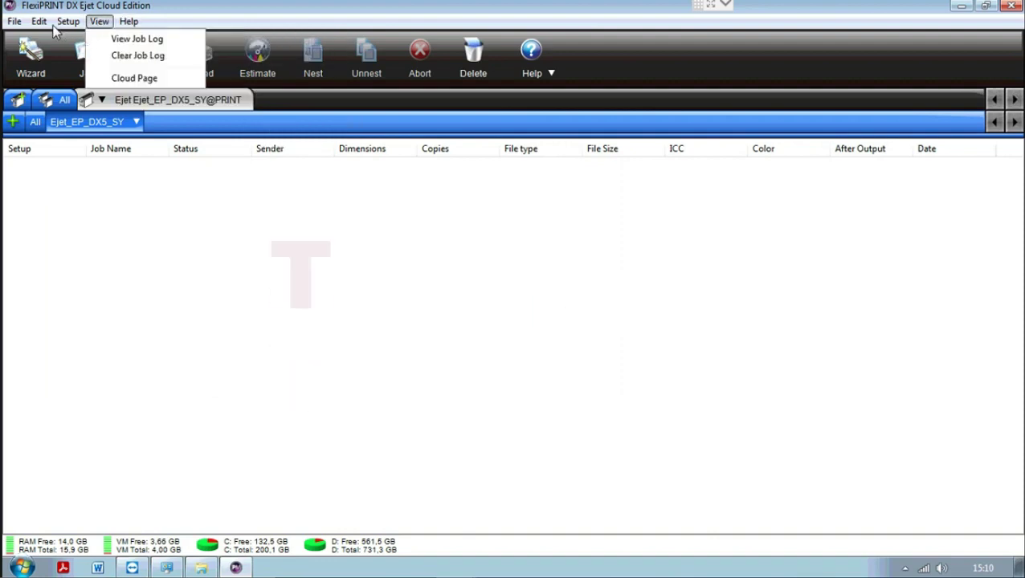
pyautogui.moveTo(39, 22)
pyautogui.click(57, 80)
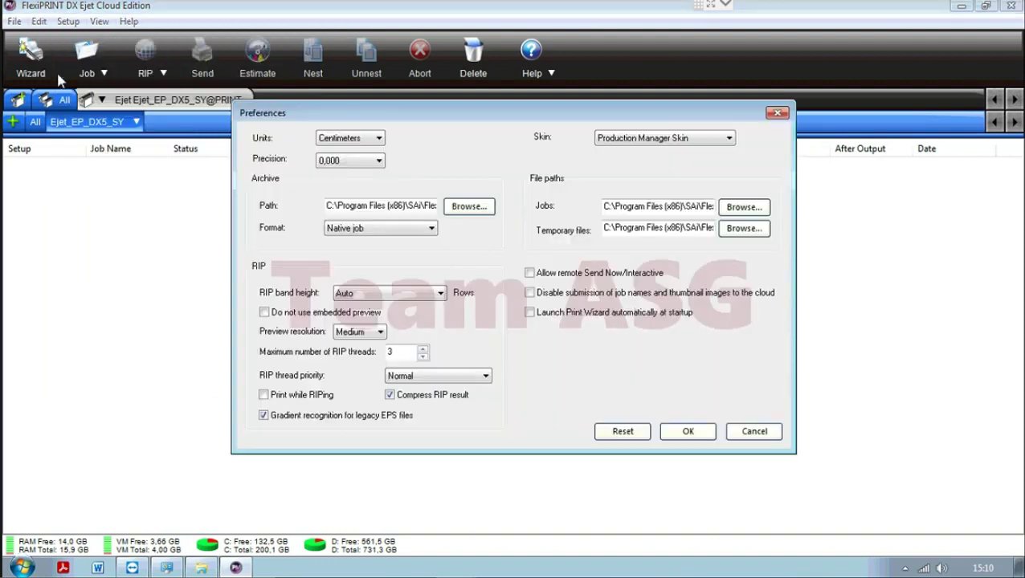
pyautogui.click(667, 433)
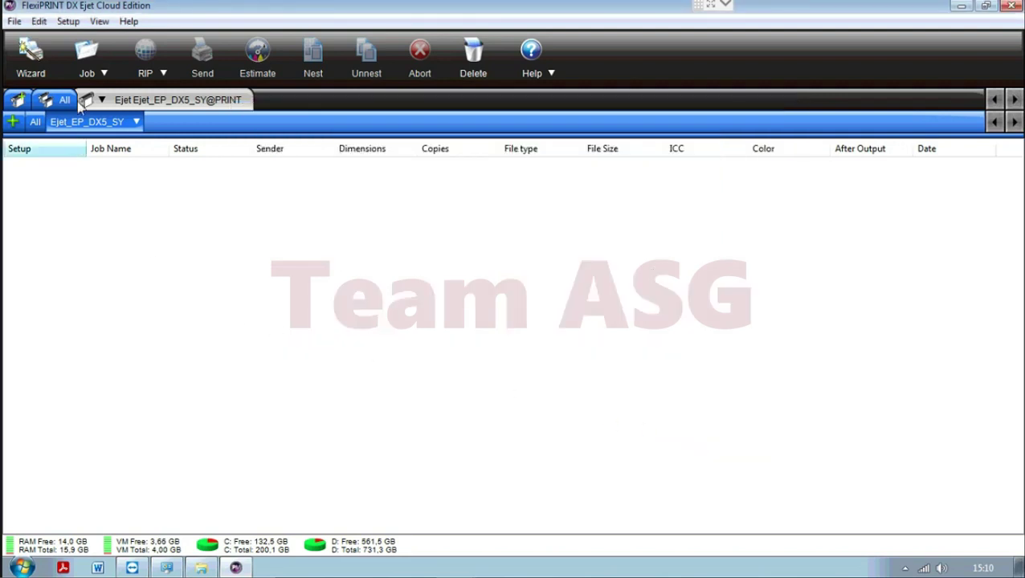
pyautogui.click(68, 21)
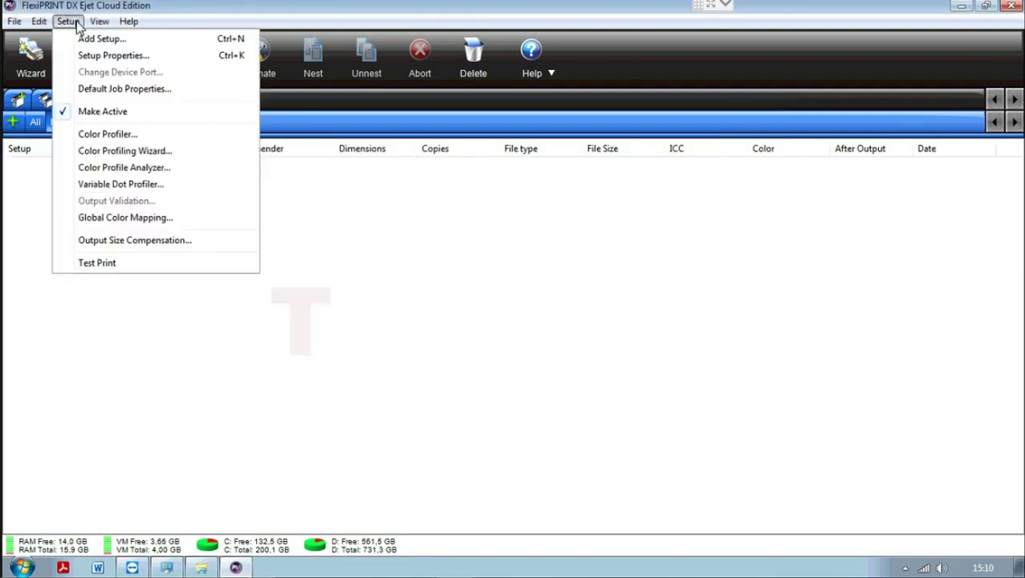
# Set the default job media width to a custom 170,000 cm and view Color Management.
pyautogui.click(117, 91)
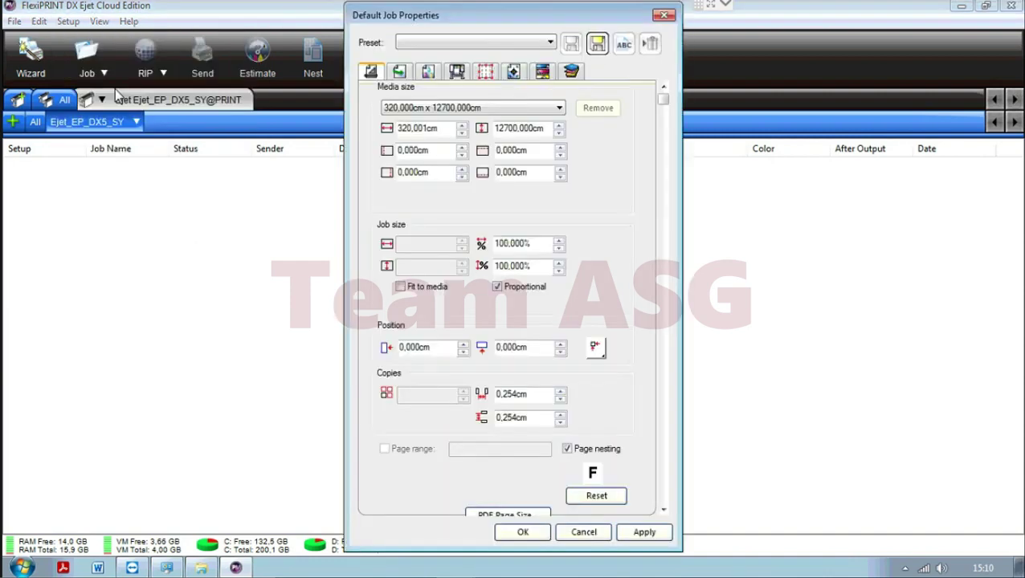
pyautogui.doubleClick(417, 130)
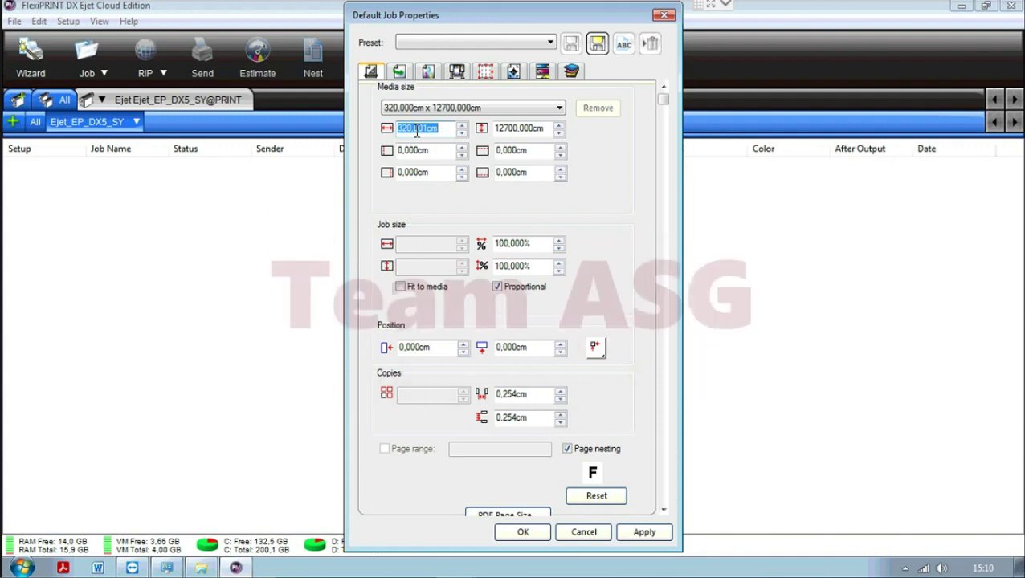
pyautogui.write('170')
pyautogui.press('Tab')
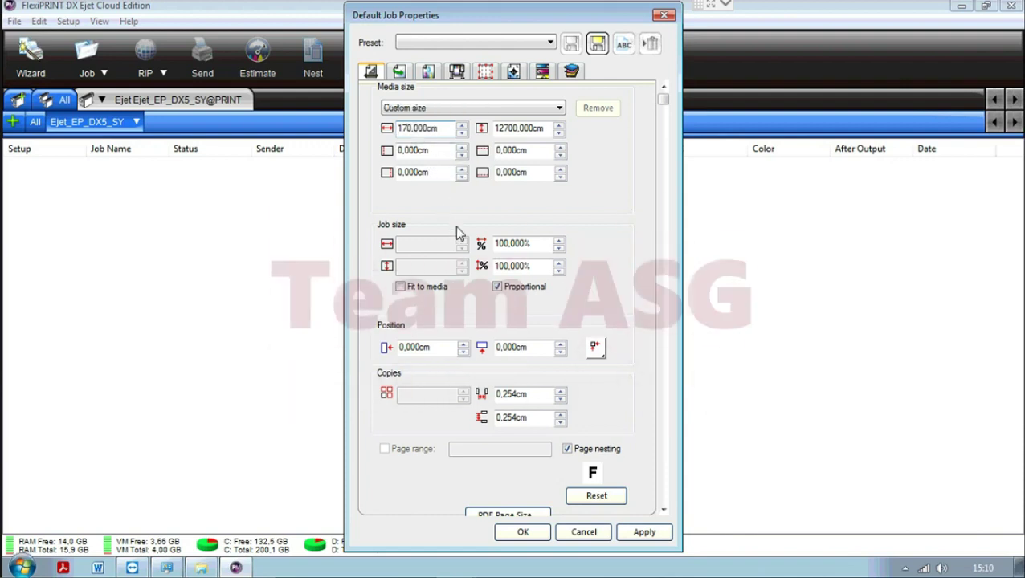
pyautogui.click(399, 72)
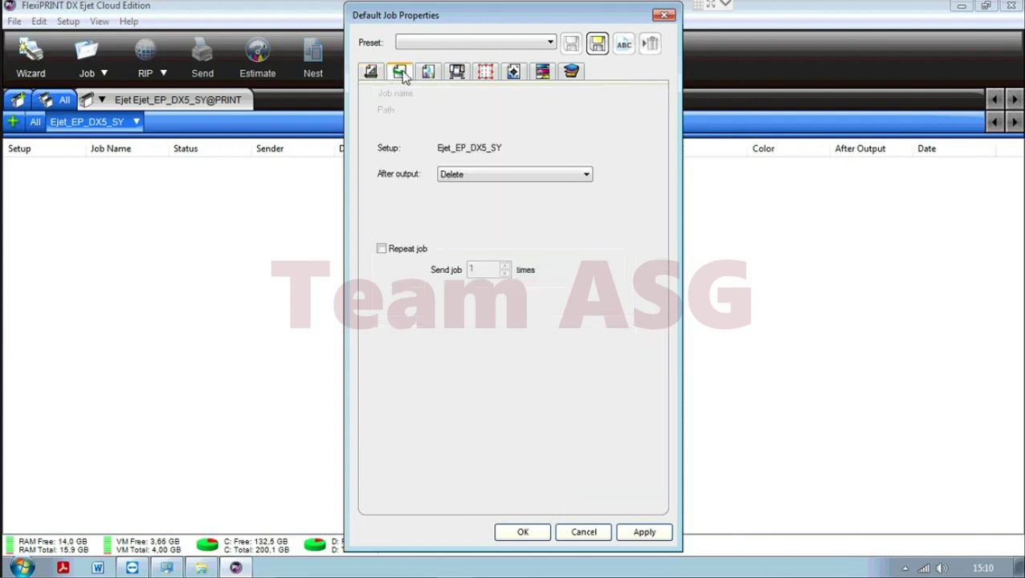
pyautogui.click(427, 73)
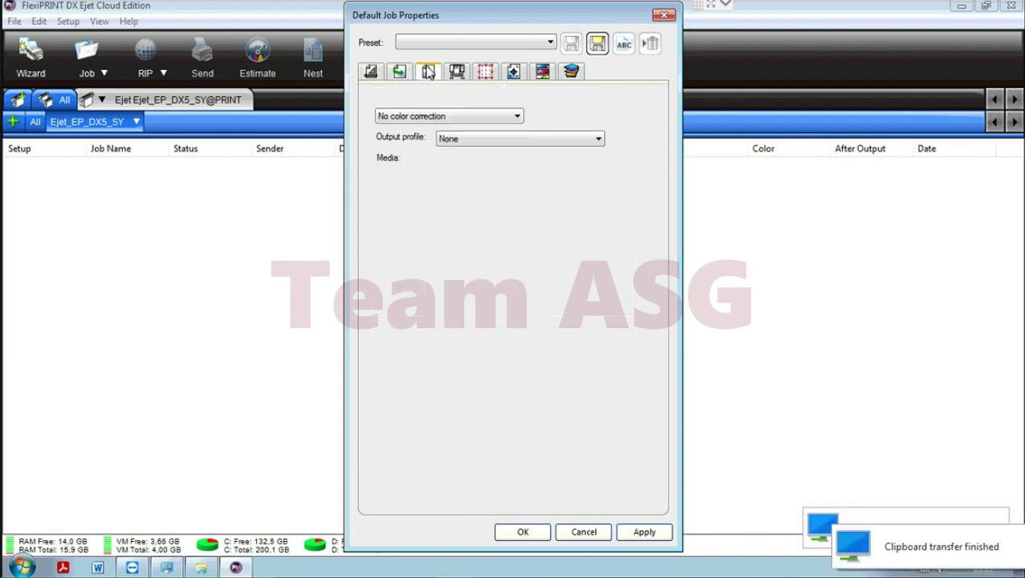
# Load the car sticker V360x1440(4Pass) ICC output profile from D:\pp new\driver.
pyautogui.click(484, 139)
pyautogui.click(486, 161)
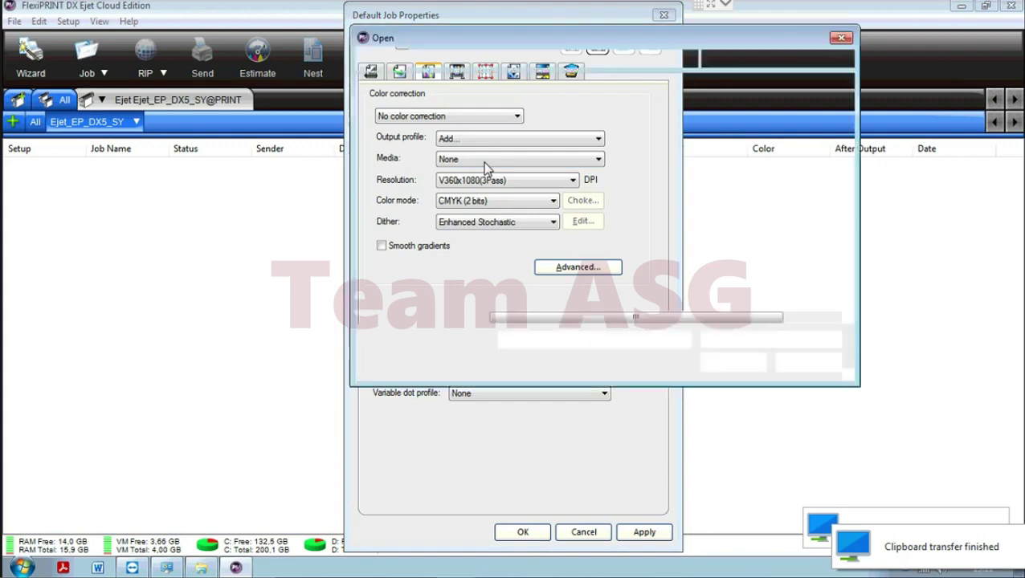
pyautogui.moveTo(469, 251); pyautogui.dragTo(460, 282)
pyautogui.click(457, 281)
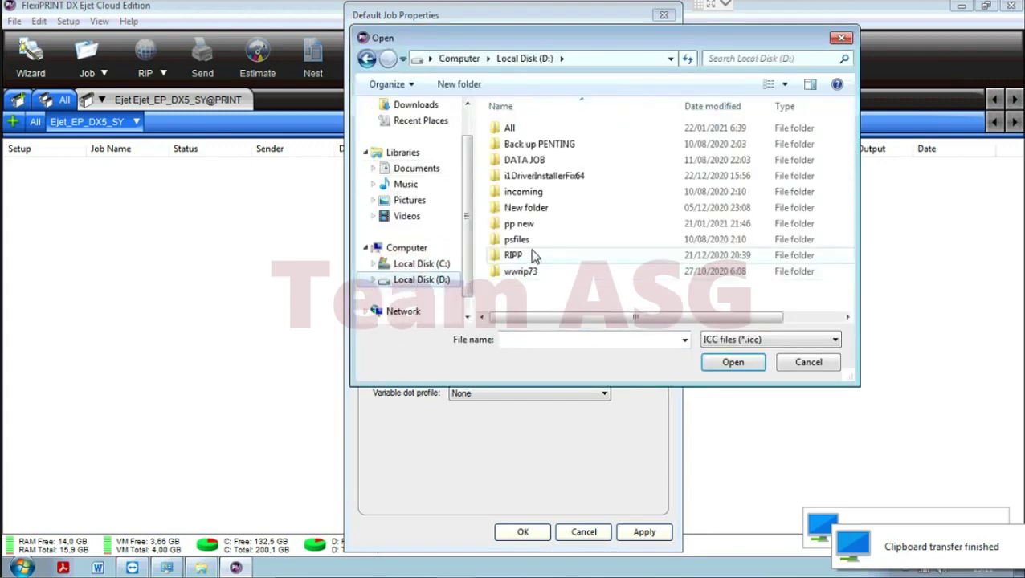
pyautogui.doubleClick(538, 227)
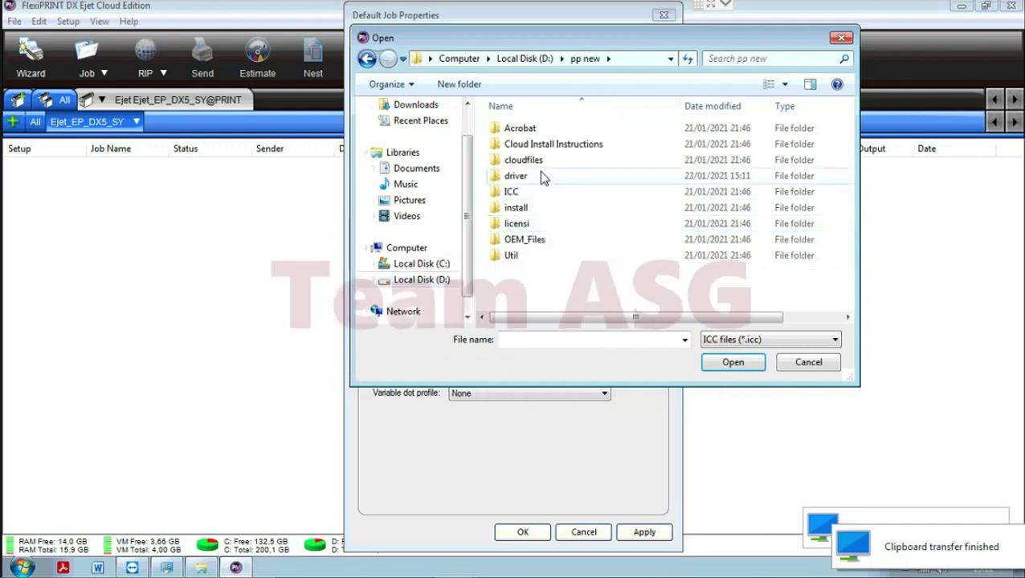
pyautogui.doubleClick(538, 175)
pyautogui.click(546, 145)
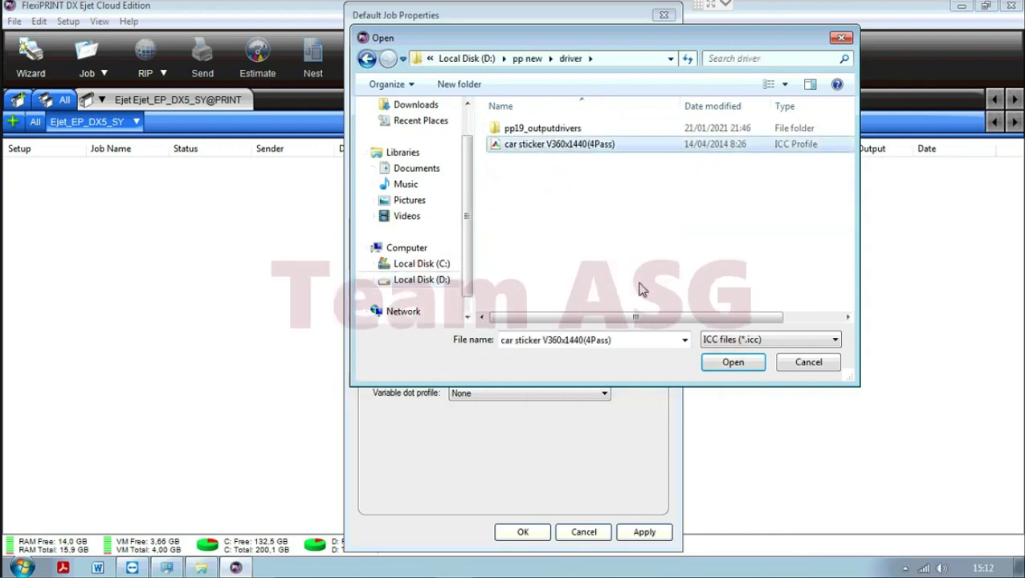
pyautogui.click(732, 364)
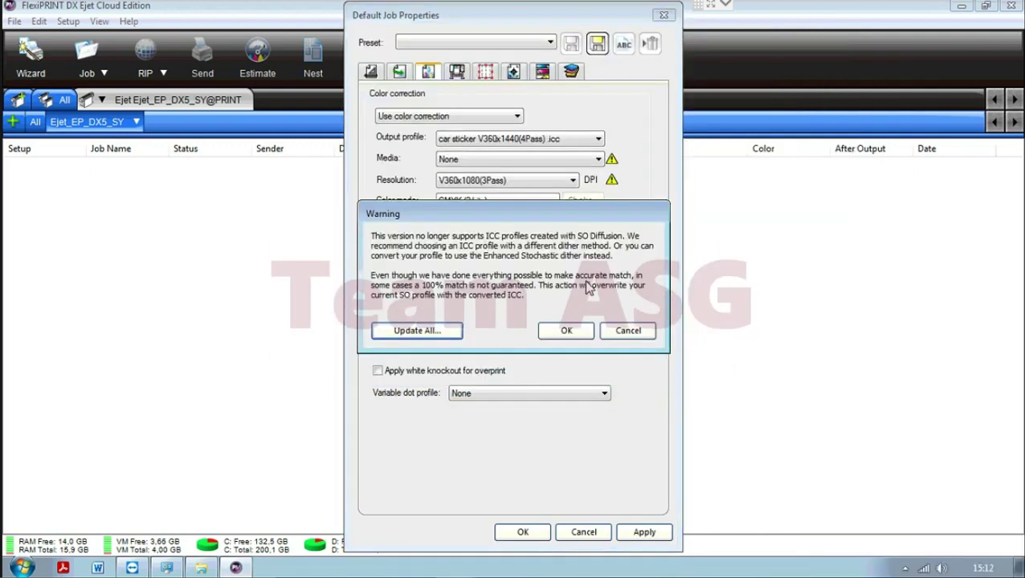
# Convert the profile to the Enhanced Stochastic dither and set color correction to linearization only.
pyautogui.click(441, 333)
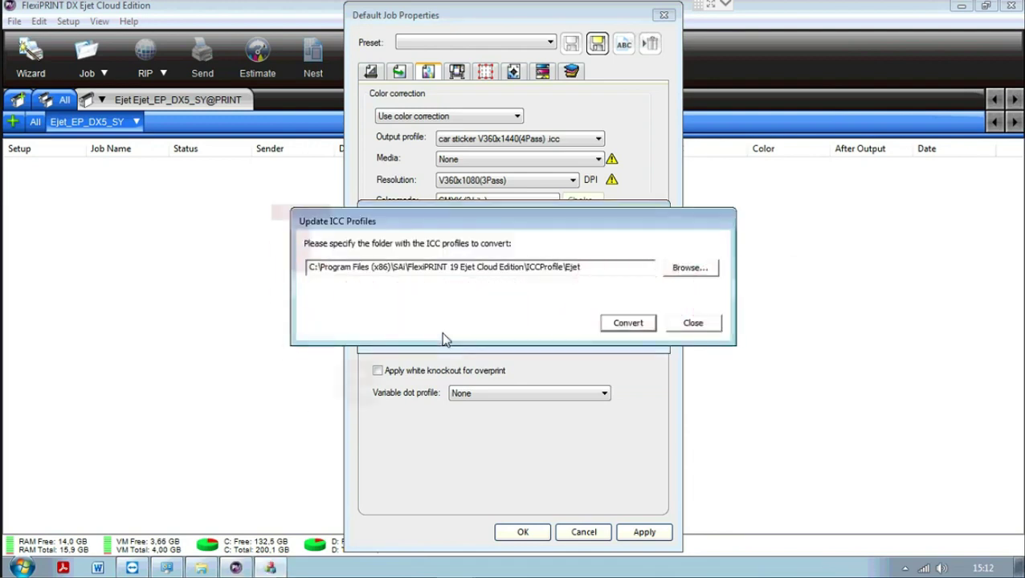
pyautogui.click(629, 327)
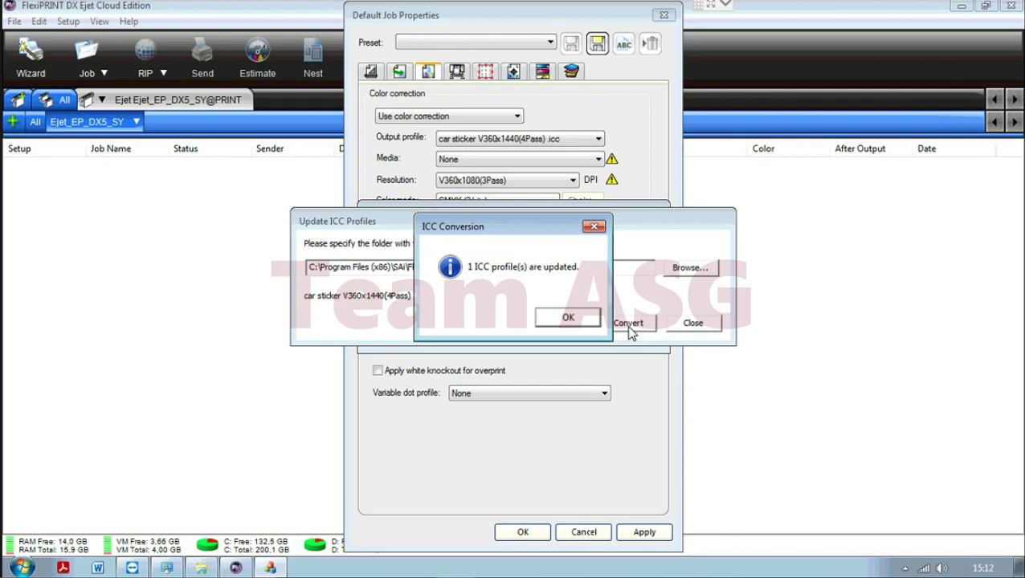
pyautogui.click(568, 318)
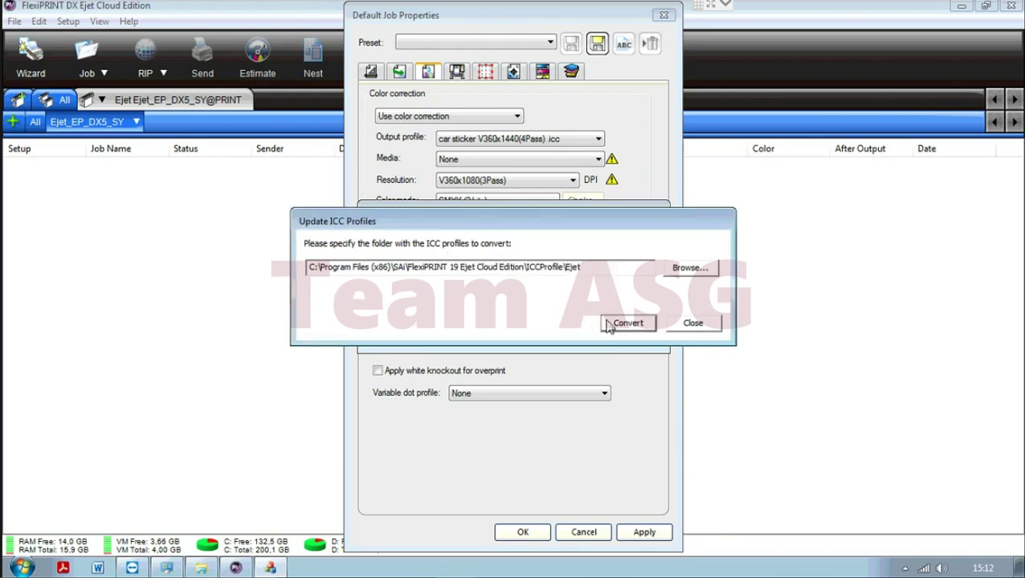
pyautogui.click(677, 330)
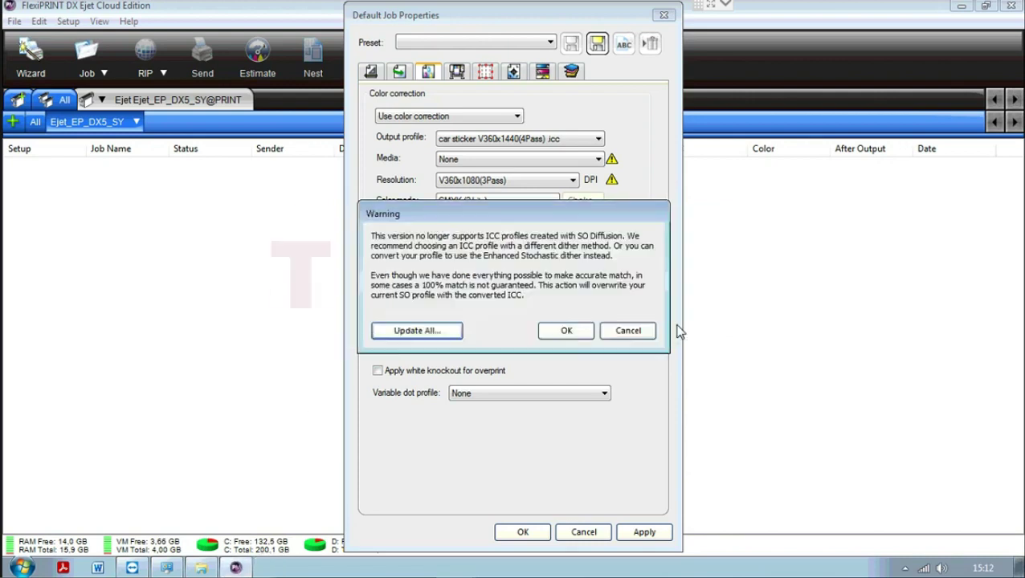
pyautogui.click(567, 331)
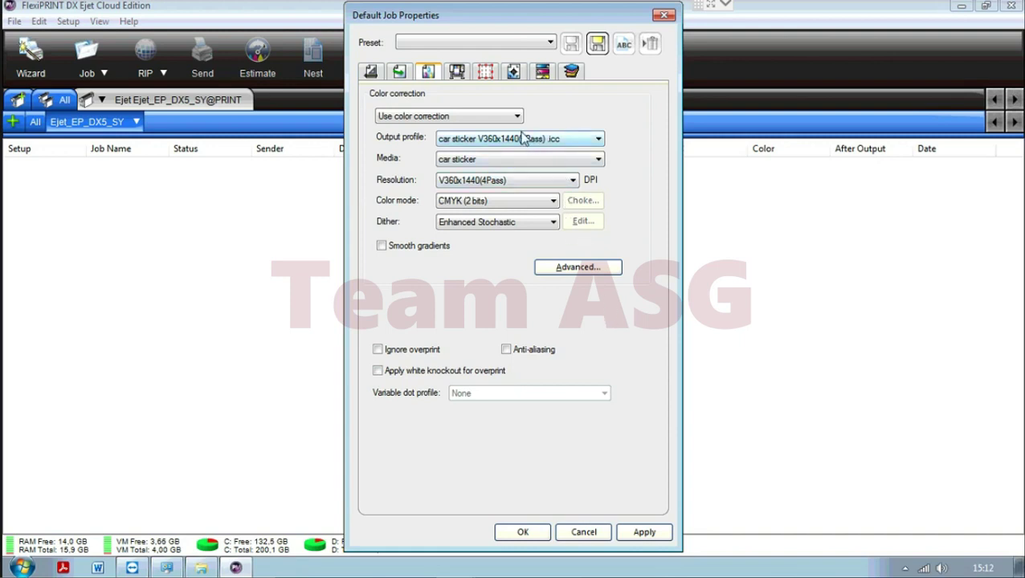
pyautogui.click(518, 116)
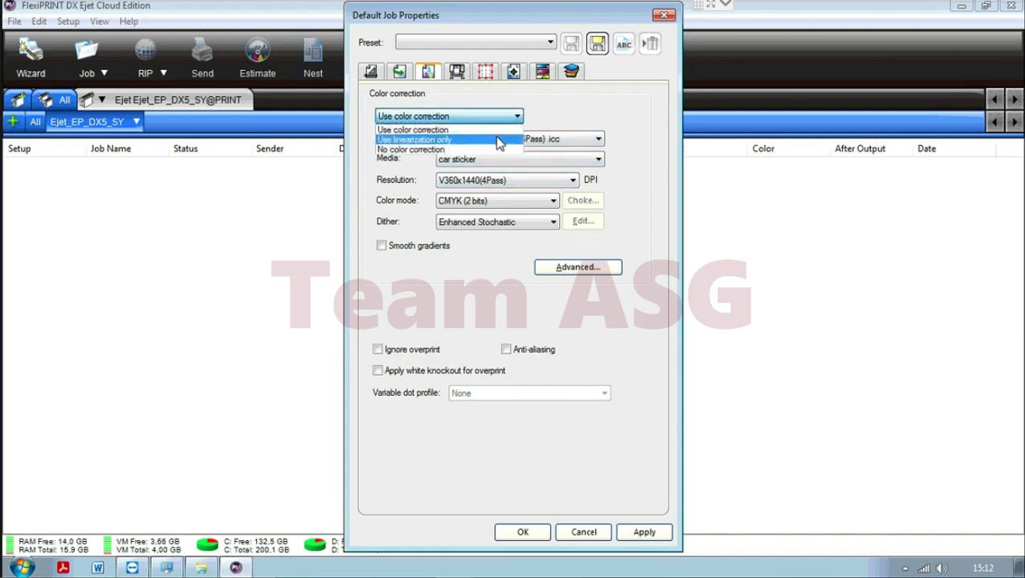
pyautogui.click(499, 138)
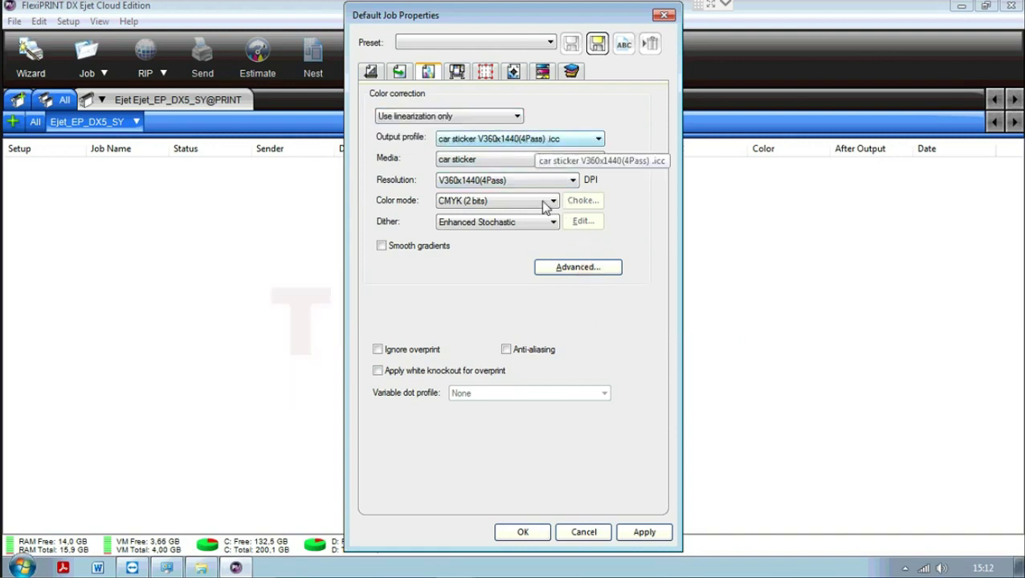
# Set the default printer options to 4 passes with Small dot VSD mode.
pyautogui.click(455, 74)
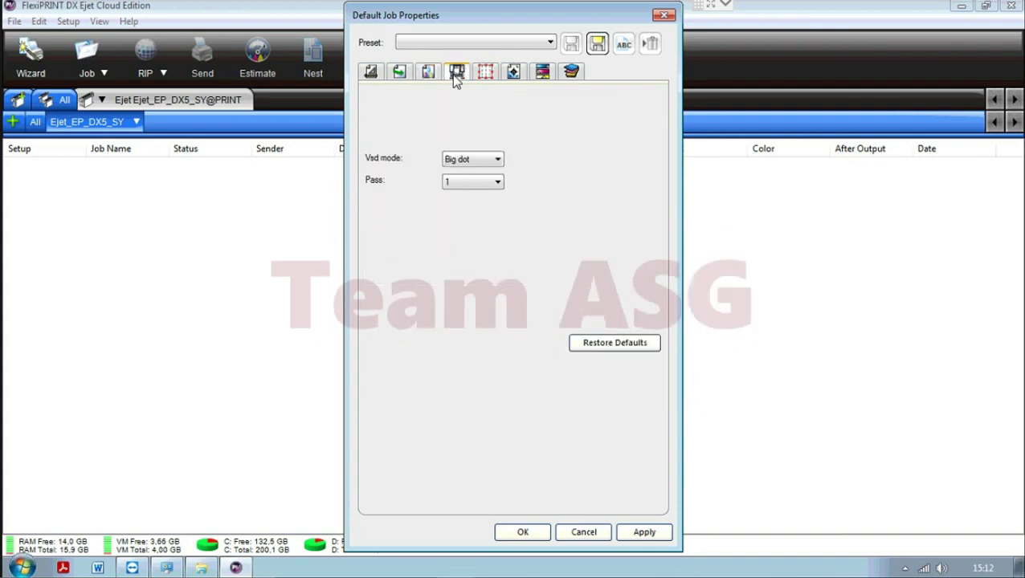
pyautogui.click(475, 181)
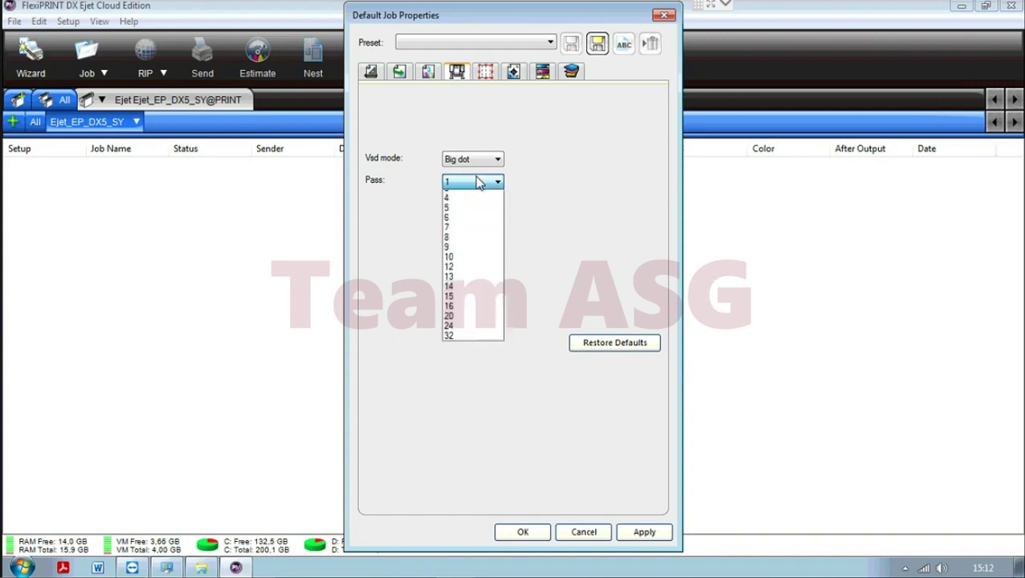
pyautogui.click(475, 225)
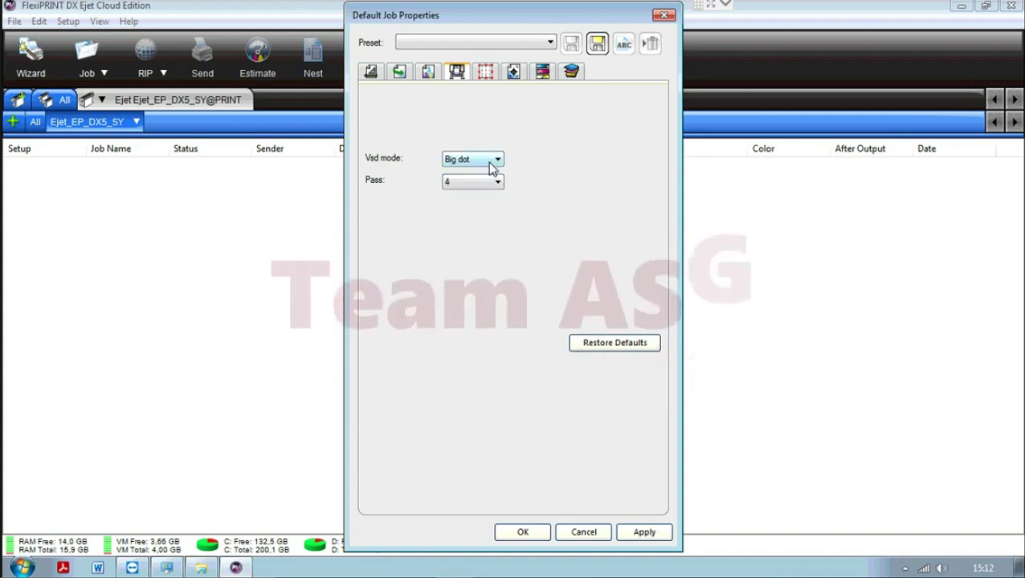
pyautogui.click(492, 163)
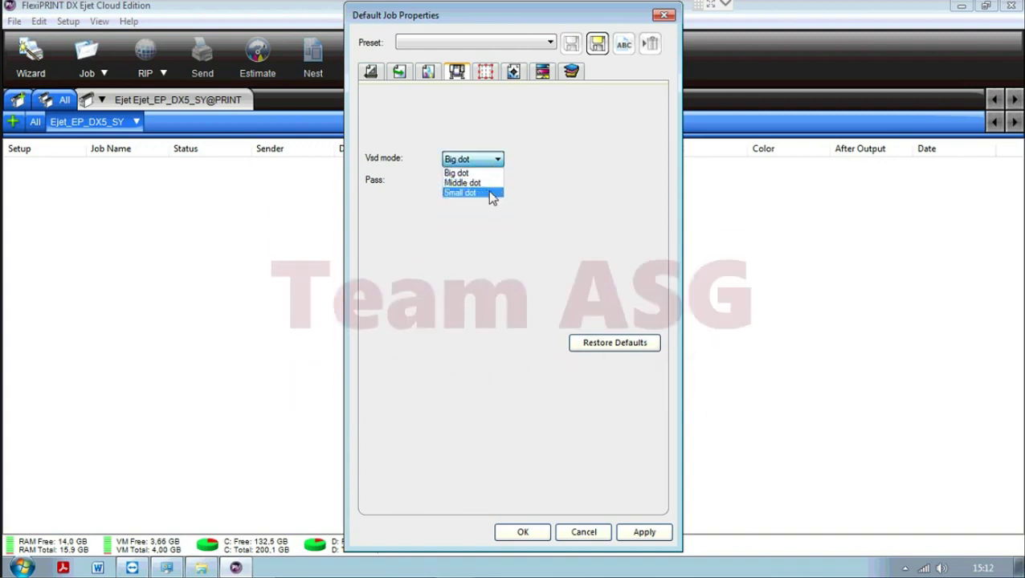
pyautogui.click(493, 194)
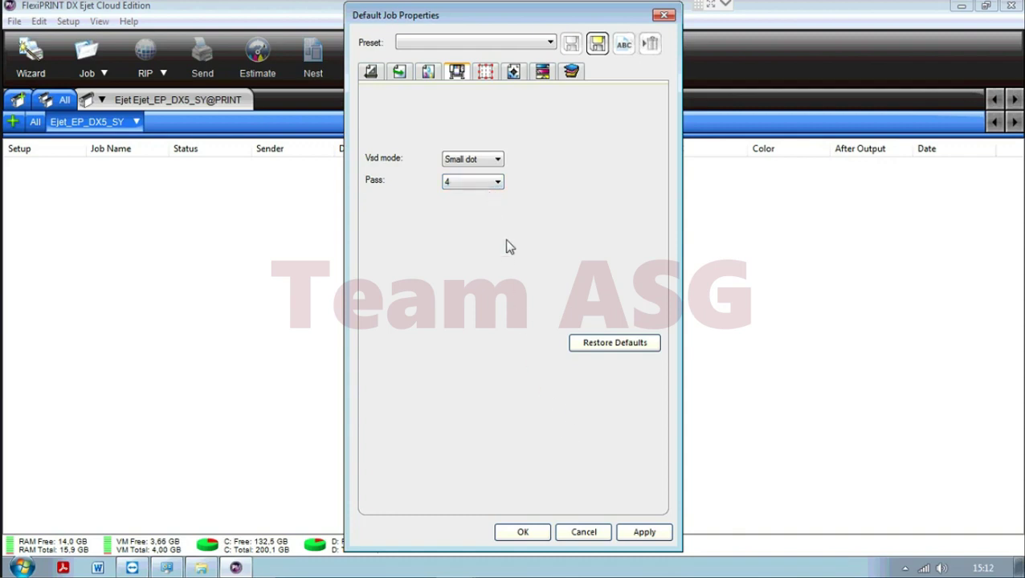
# Apply the 170,000cm x 12700,000cm custom media size and save the default job properties.
pyautogui.click(428, 72)
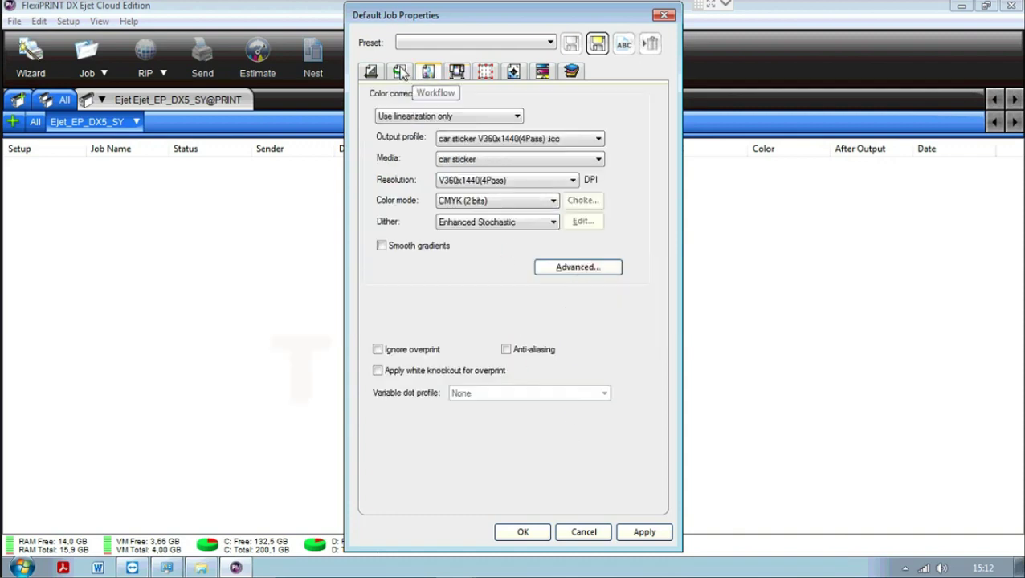
pyautogui.click(399, 72)
pyautogui.click(370, 72)
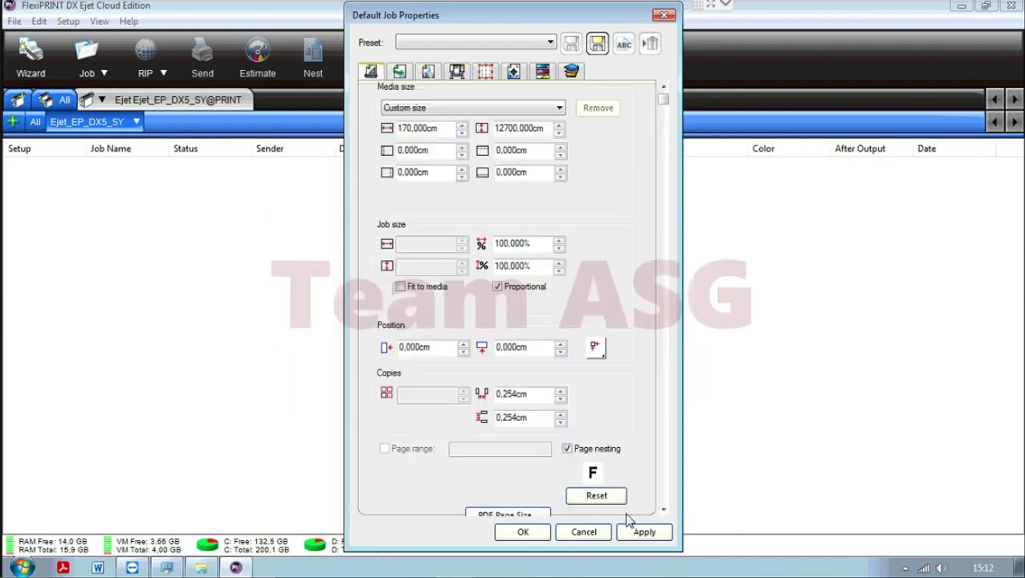
pyautogui.click(645, 533)
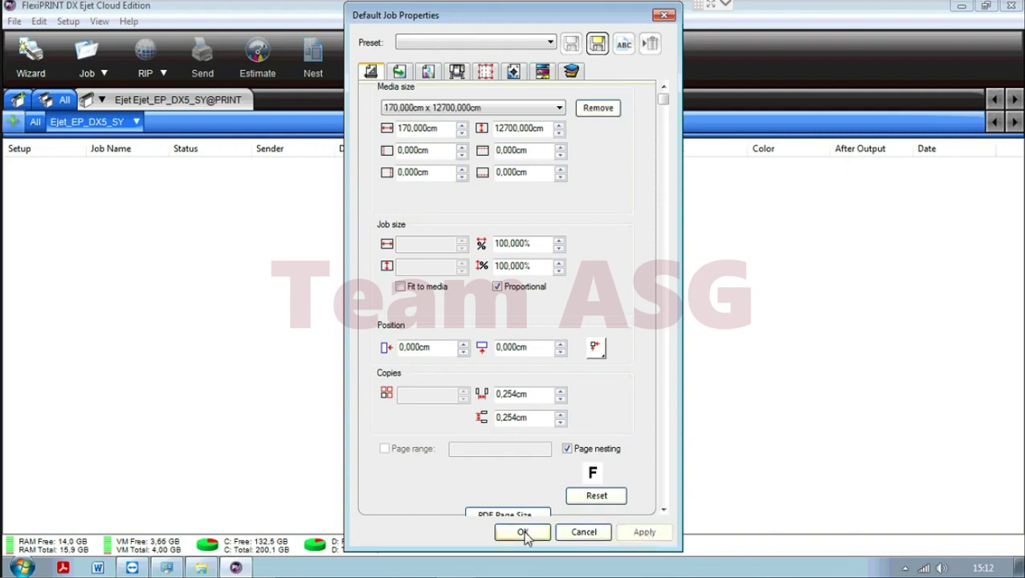
pyautogui.click(523, 533)
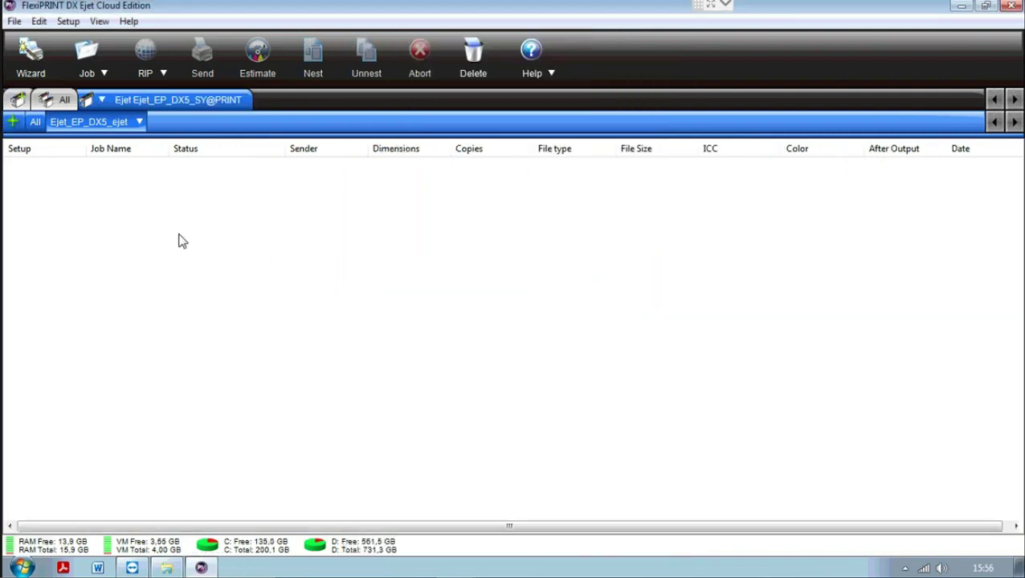
pyautogui.click(99, 57)
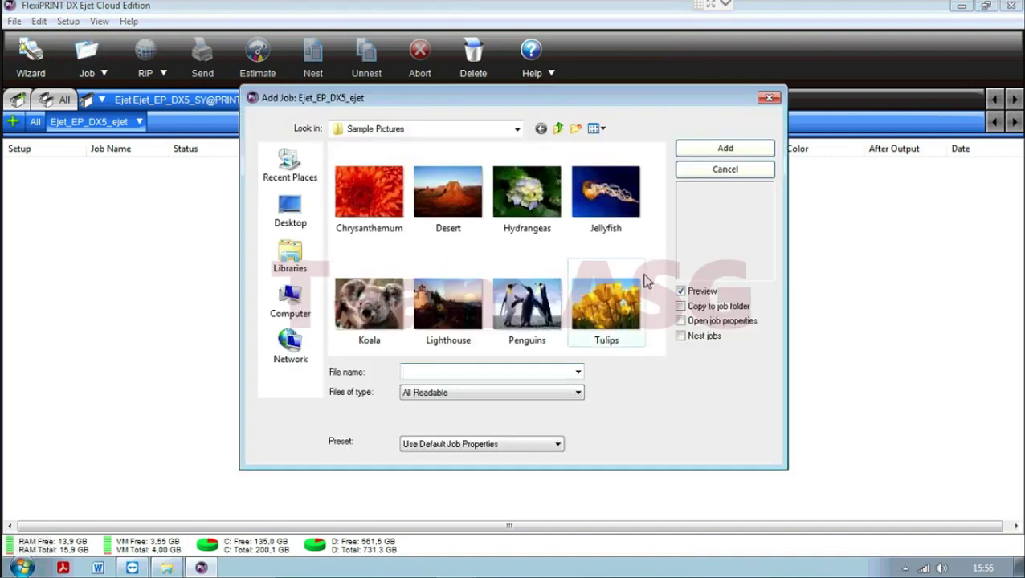
# Add Koala, Lighthouse, Penguins and Tulips as jobs, nest them, and open the Nest (4 jobs) properties.
pyautogui.moveTo(654, 281); pyautogui.dragTo(359, 302)
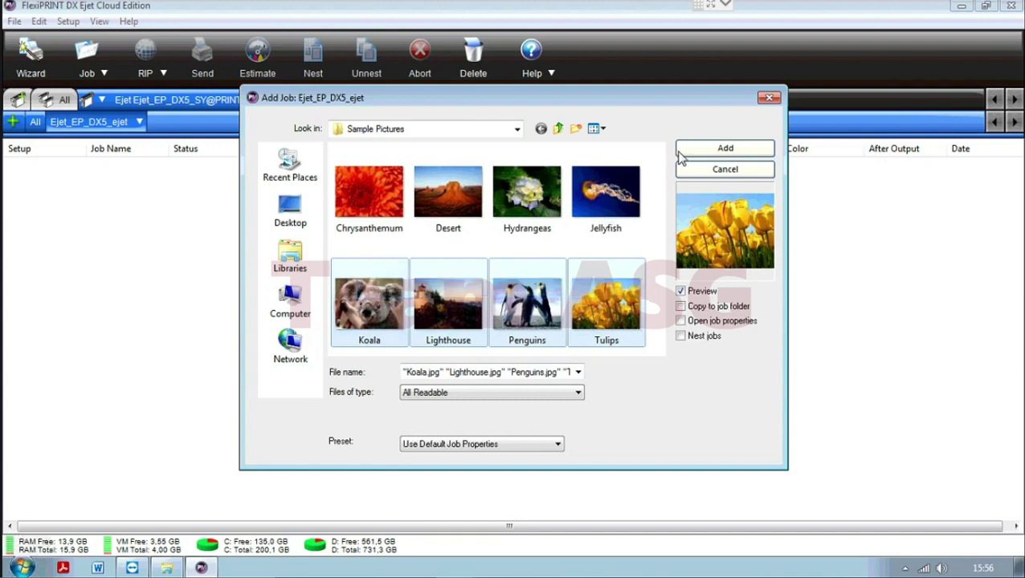
pyautogui.click(683, 148)
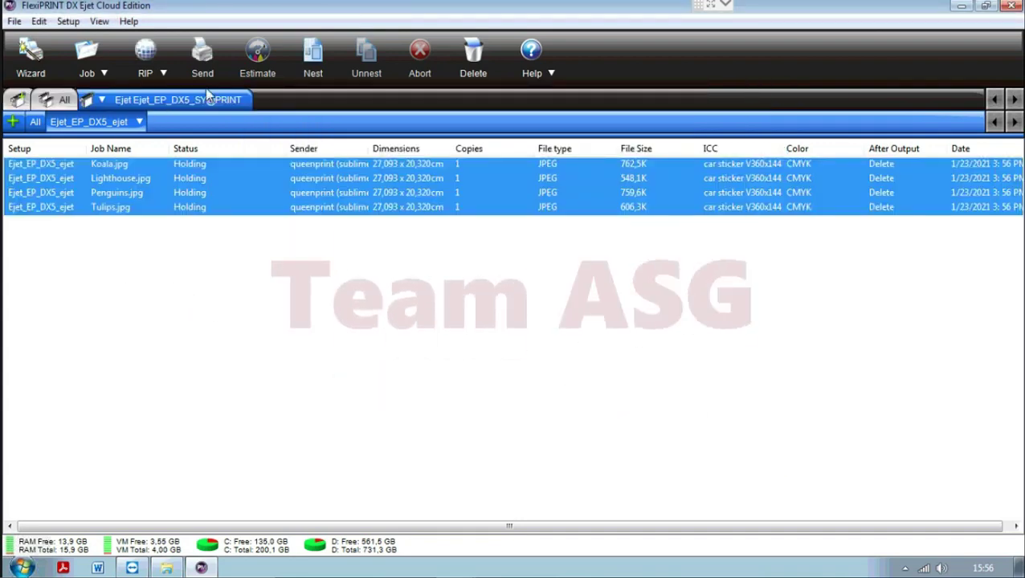
pyautogui.click(313, 61)
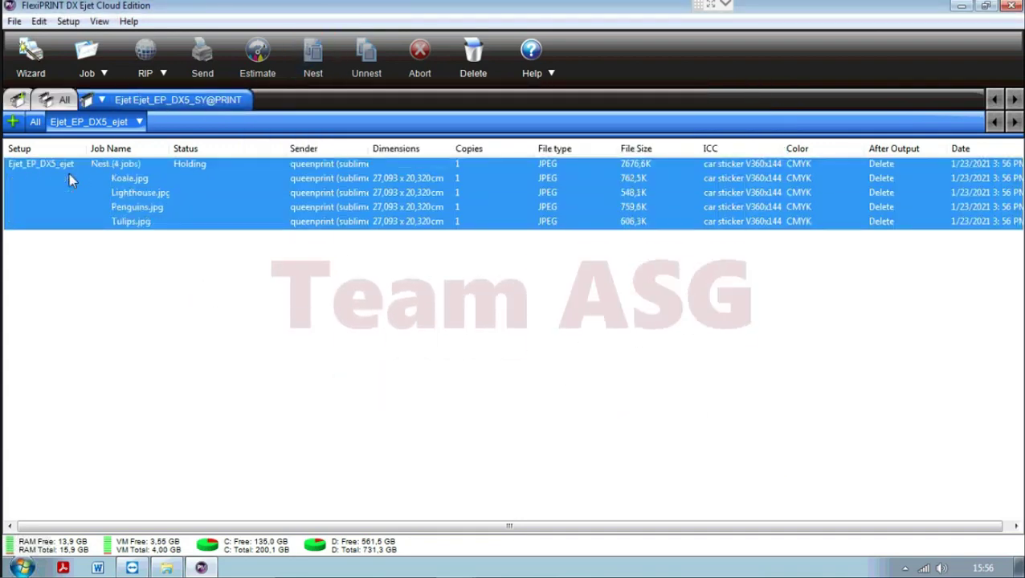
pyautogui.click(127, 165)
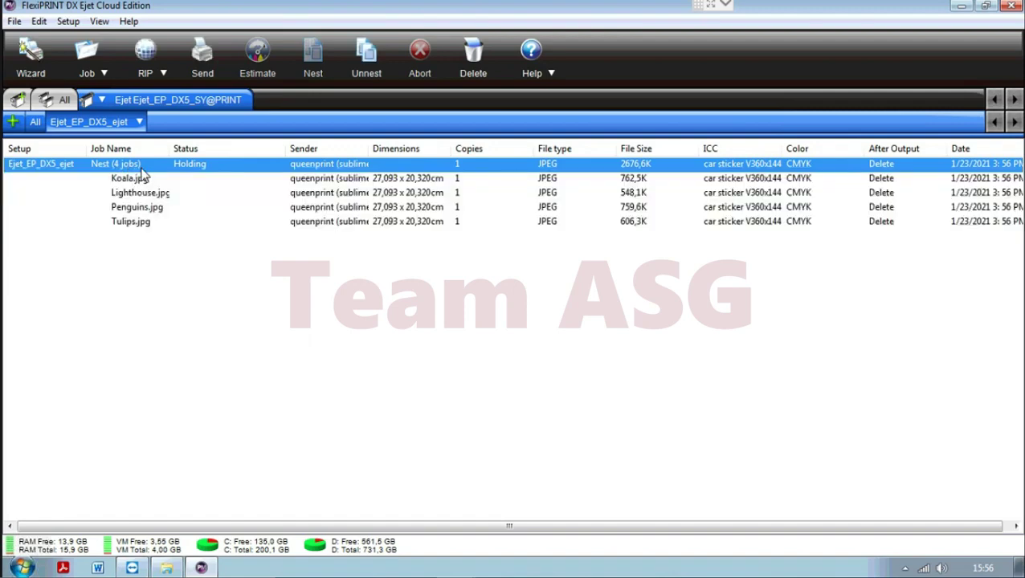
pyautogui.doubleClick(141, 169)
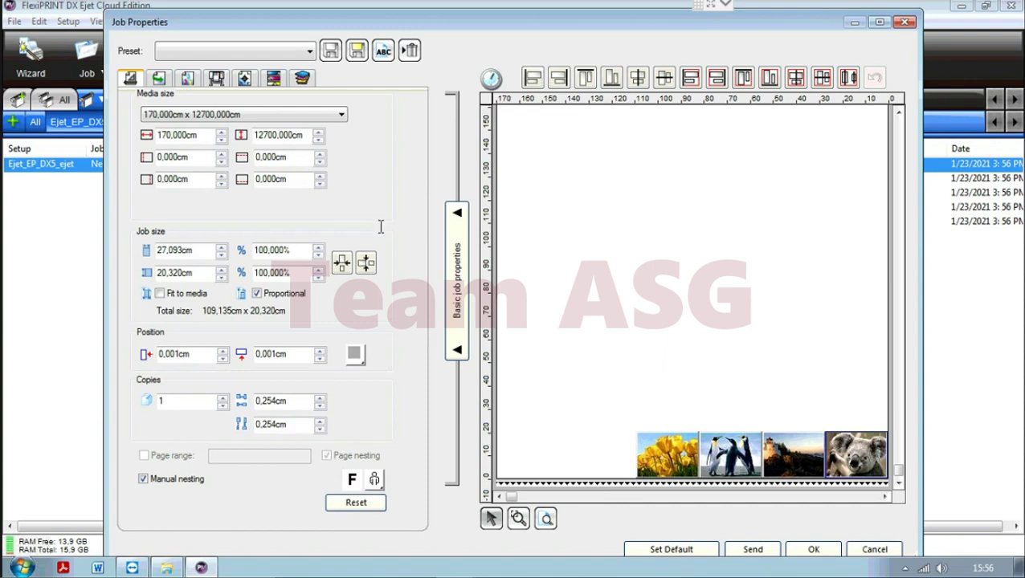
# Set the Penguins image to 2 copies and rotate all five images 180°.
pyautogui.click(708, 456)
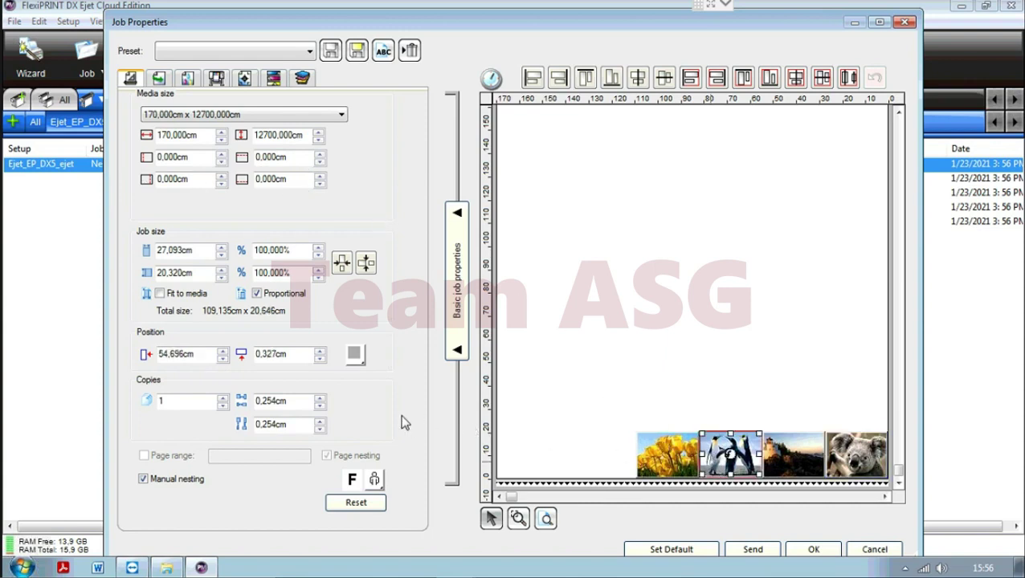
pyautogui.click(222, 396)
pyautogui.moveTo(841, 491); pyautogui.dragTo(872, 491)
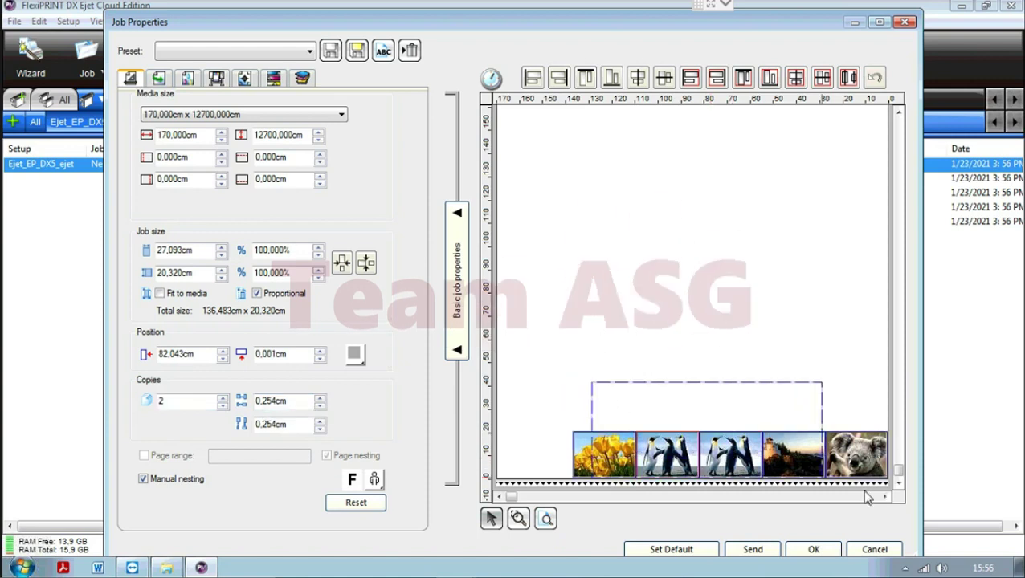
pyautogui.click(375, 480)
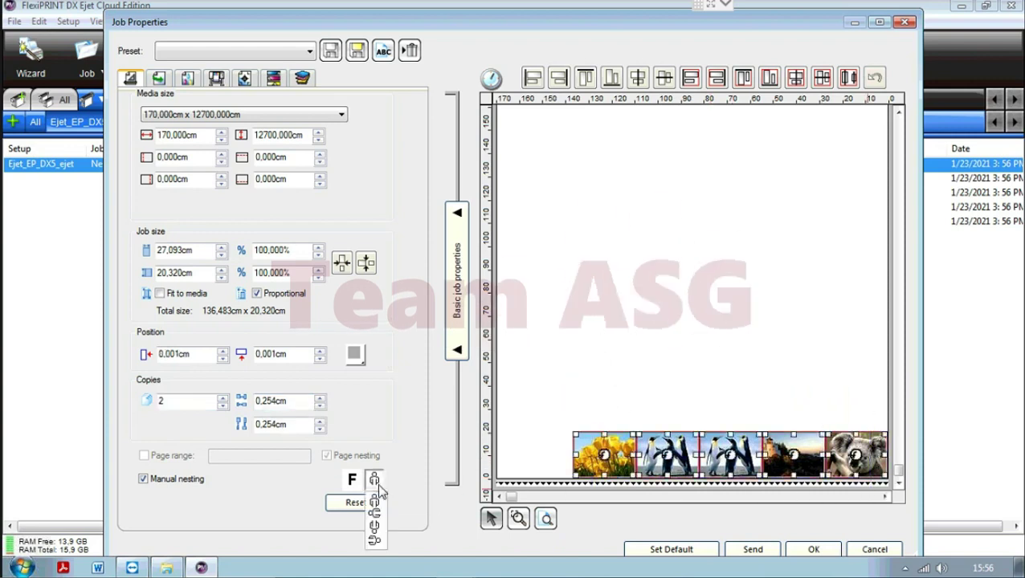
pyautogui.click(375, 526)
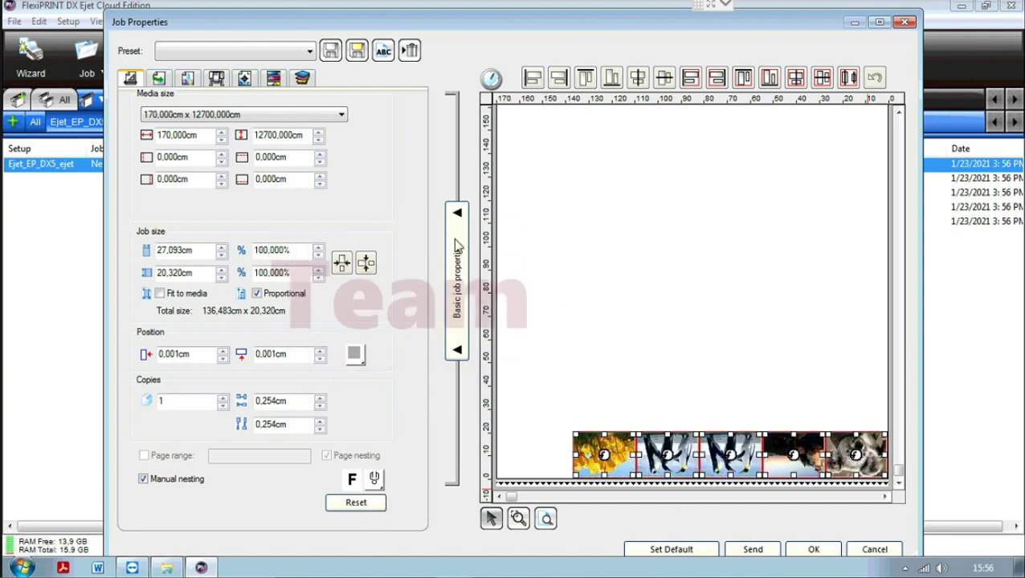
# Review the job's printer options and color management, then send the nested job to print.
pyautogui.click(207, 81)
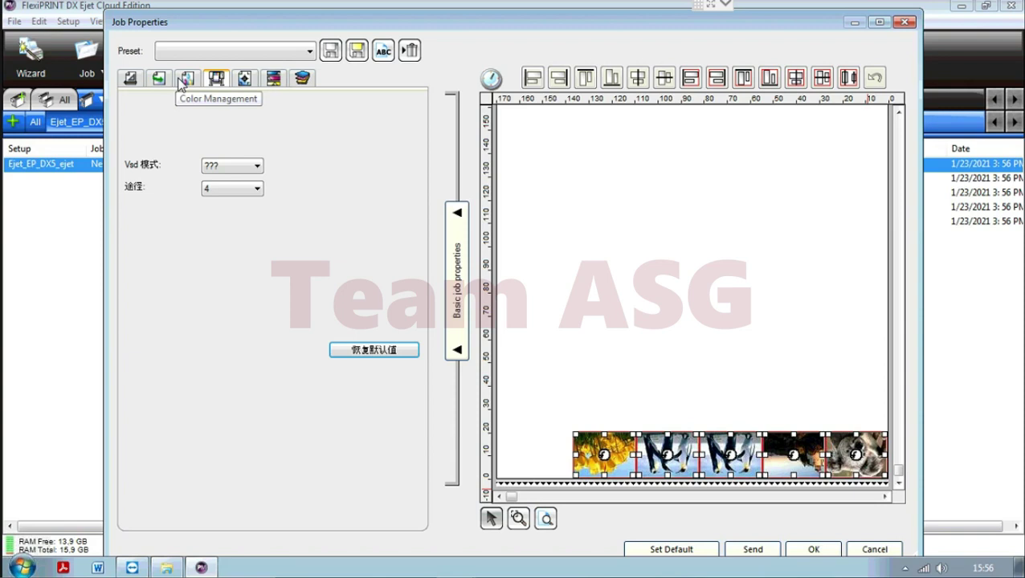
pyautogui.click(183, 80)
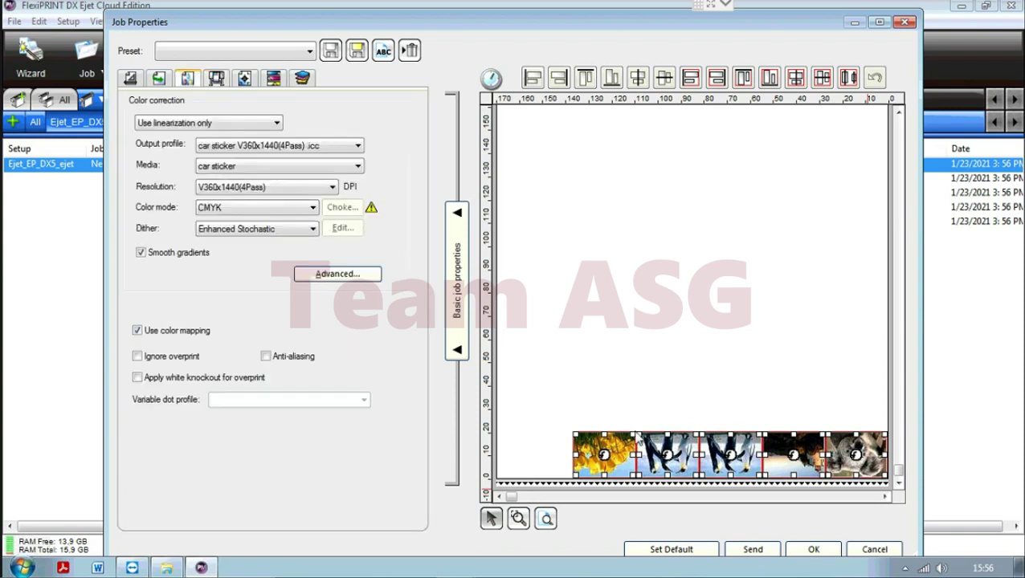
pyautogui.click(748, 551)
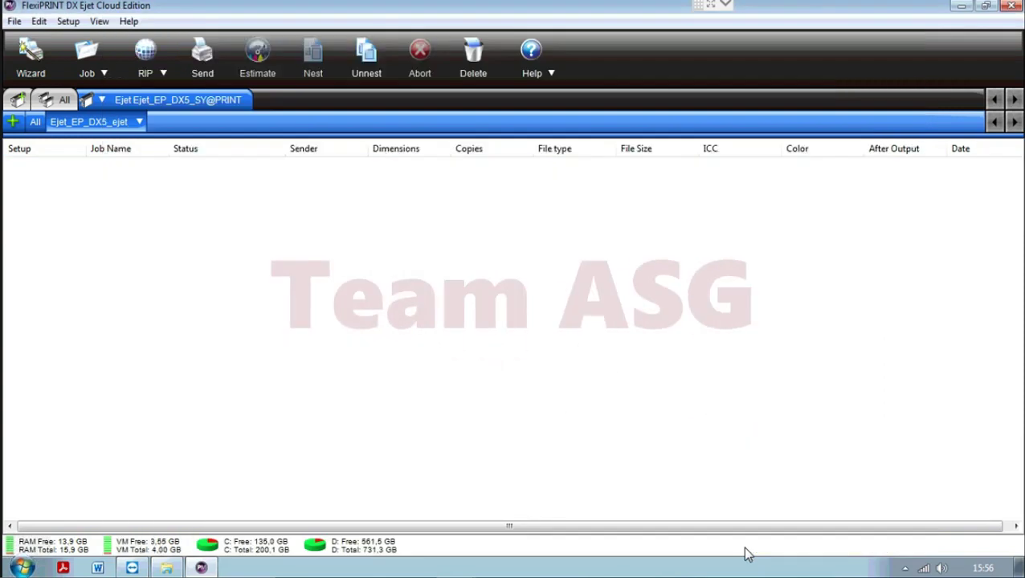